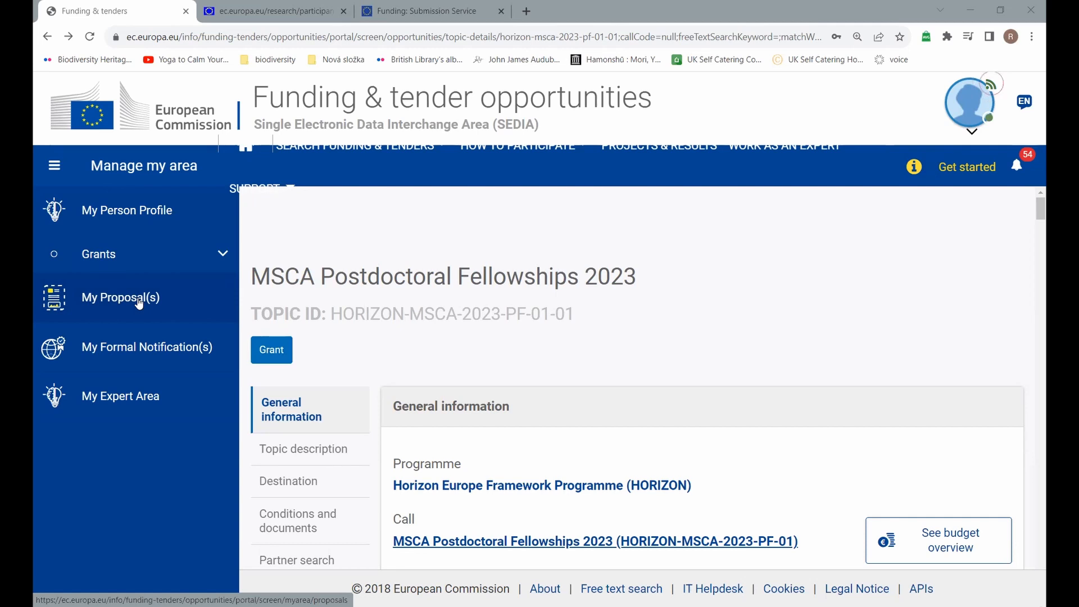
Step: Go to My Proposal(s) and bring up the Actions menu on the Test draft row
left_click(140, 303)
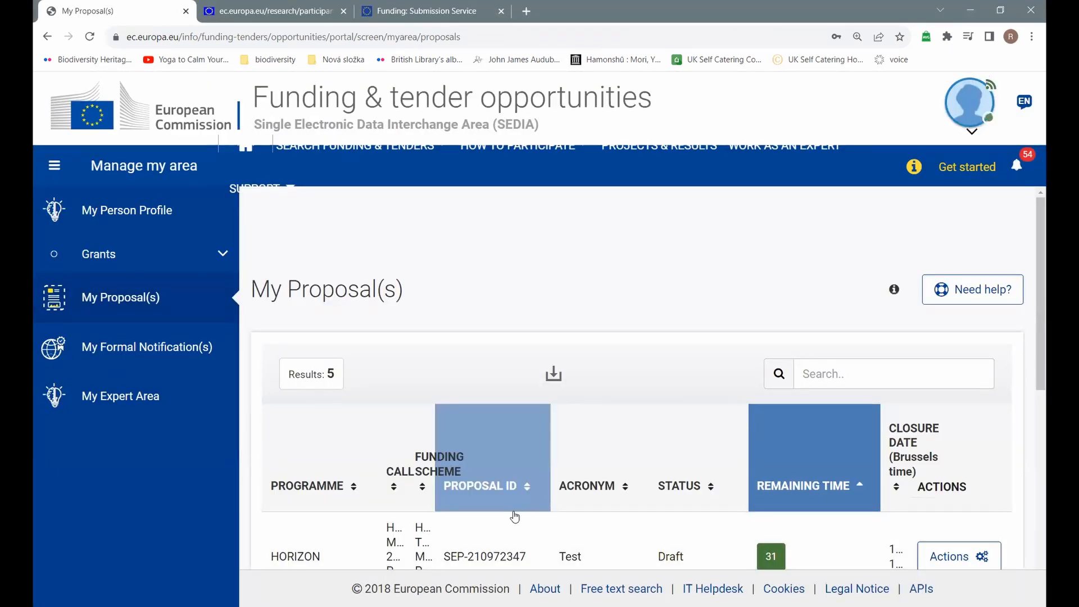
scroll(512, 535, "down", 1)
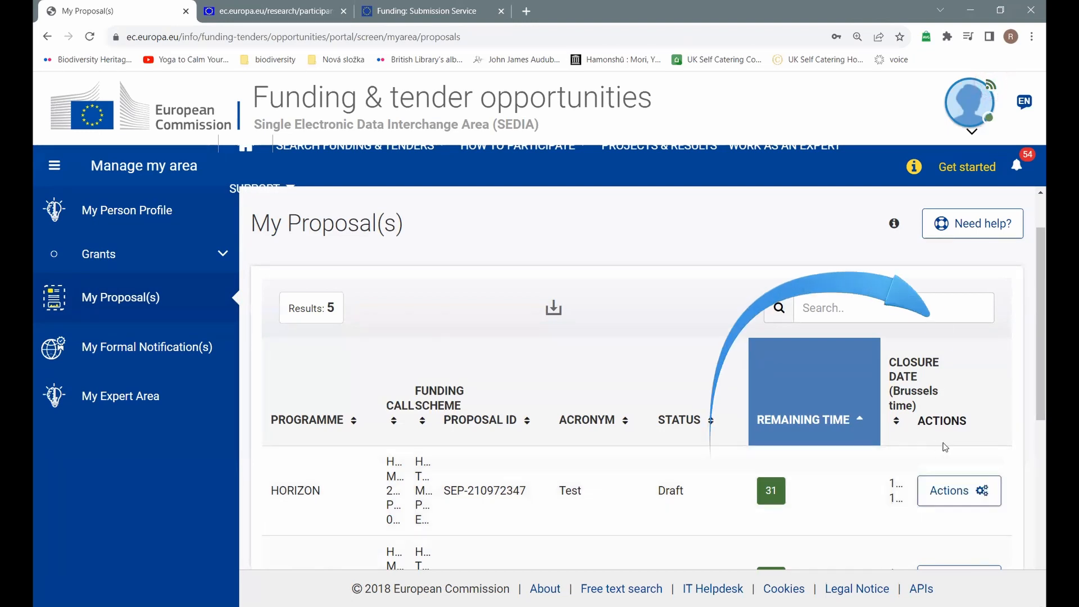
left_click(957, 500)
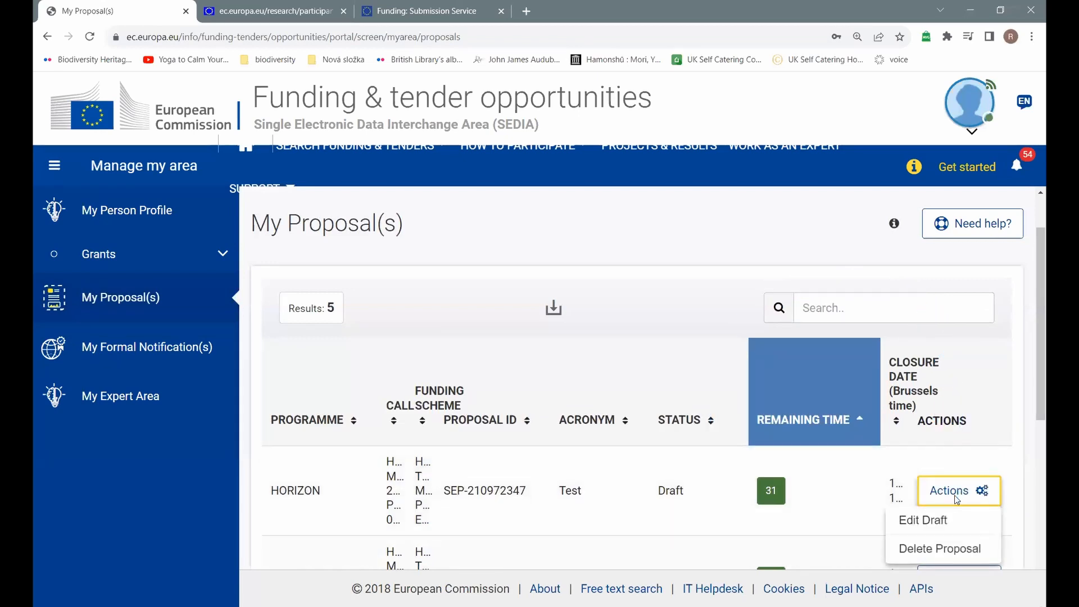
Step: Edit the Test draft and scroll its Proposal forms page down to Part A and Part B
left_click(921, 521)
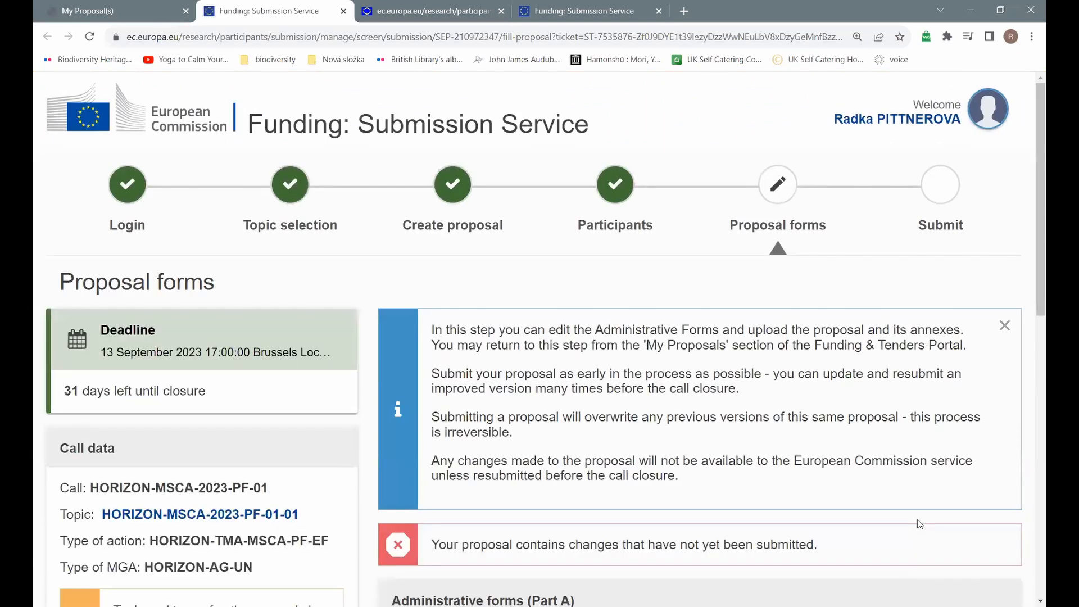
scroll(755, 473, "down", 2)
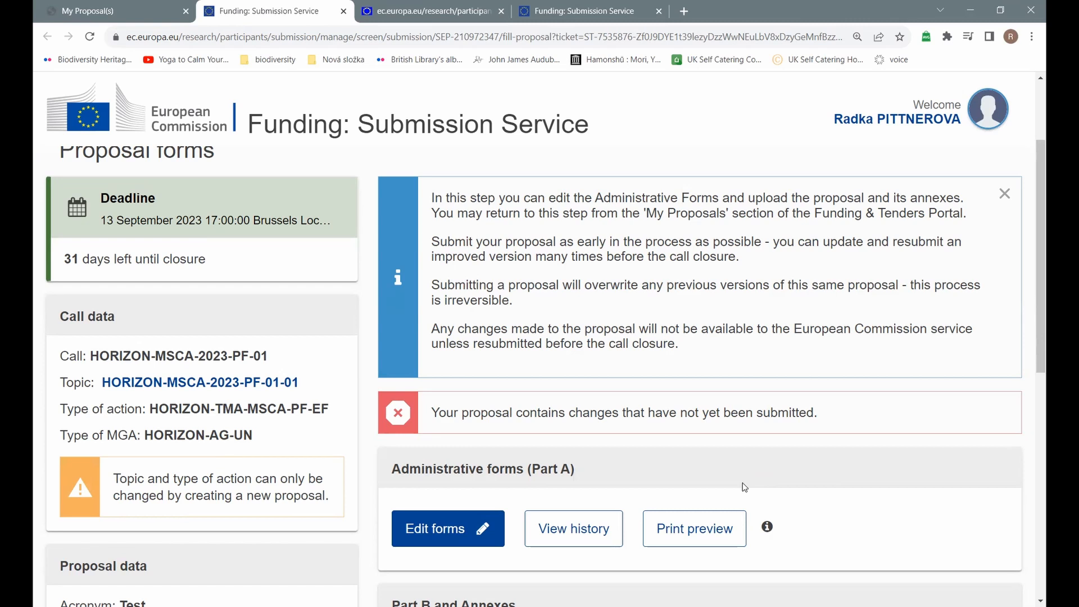
scroll(744, 487, "down", 4)
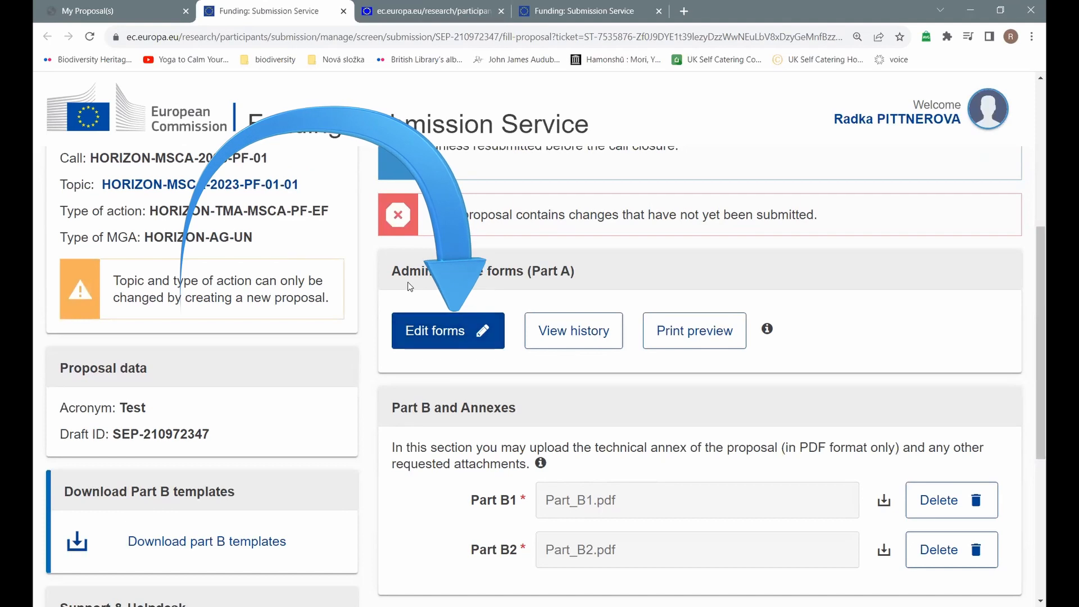
Step: Open the Administrative forms (Part A) eForm and scroll to its table of contents
left_click(431, 332)
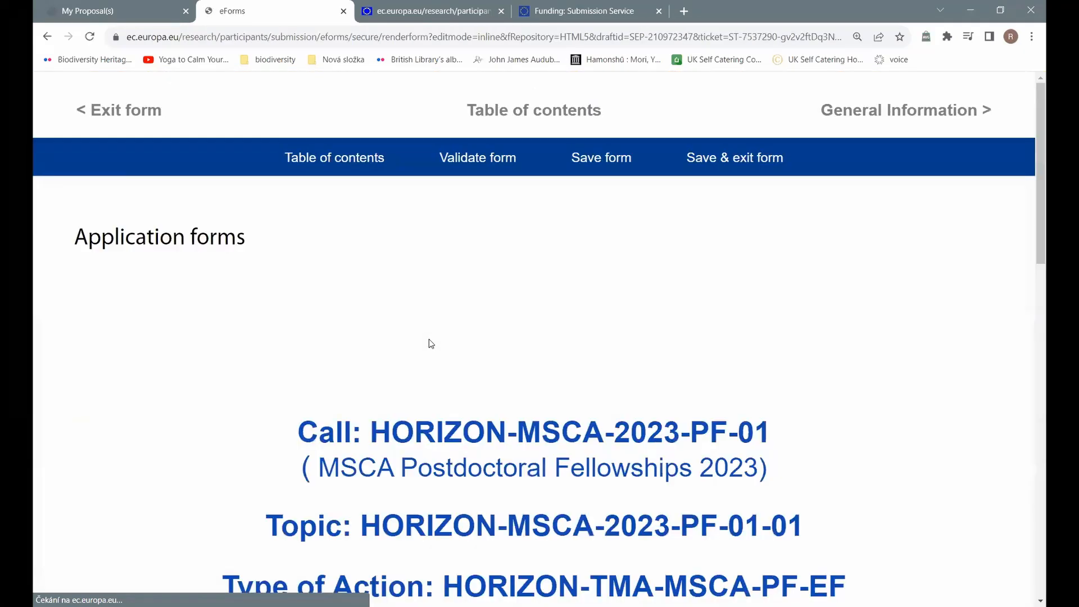
scroll(436, 362, "down", 12)
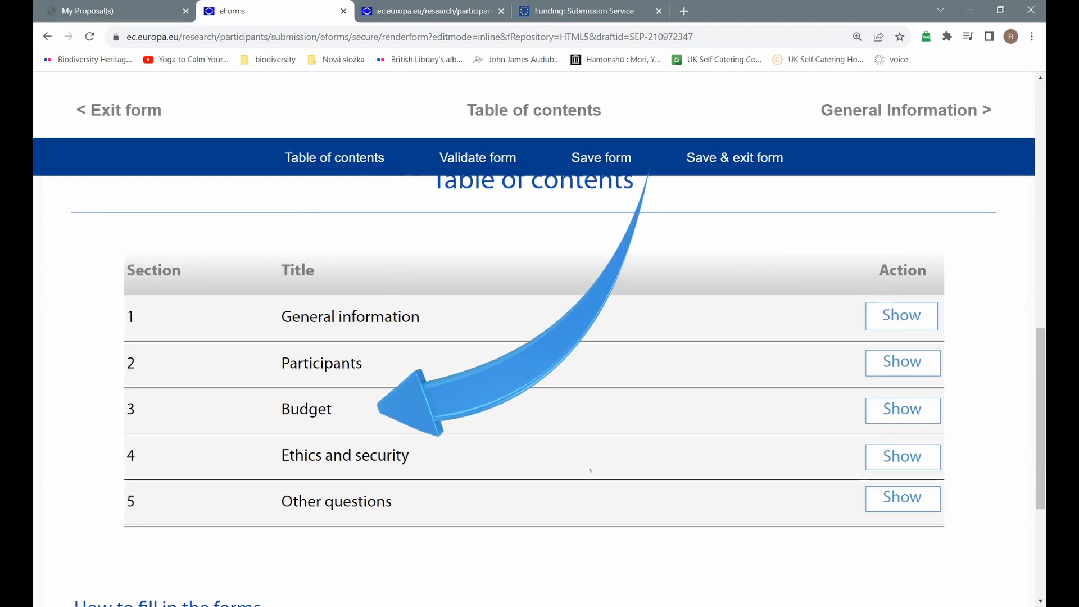
Step: In the Budget section, choose Yes for family allowance and a 24-month duration
left_click(901, 409)
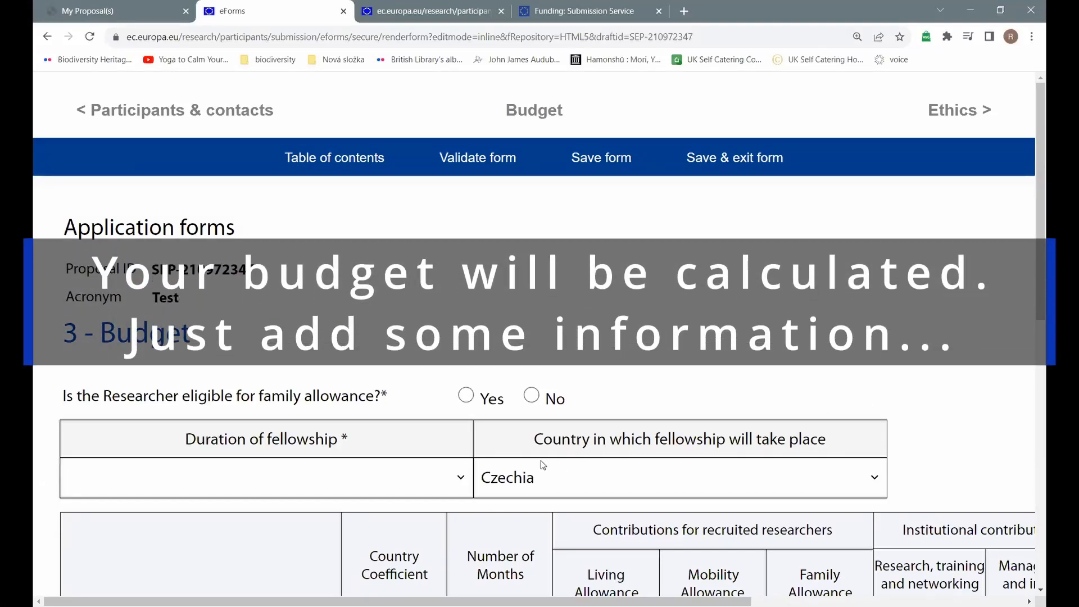
scroll(540, 460, "down", 2)
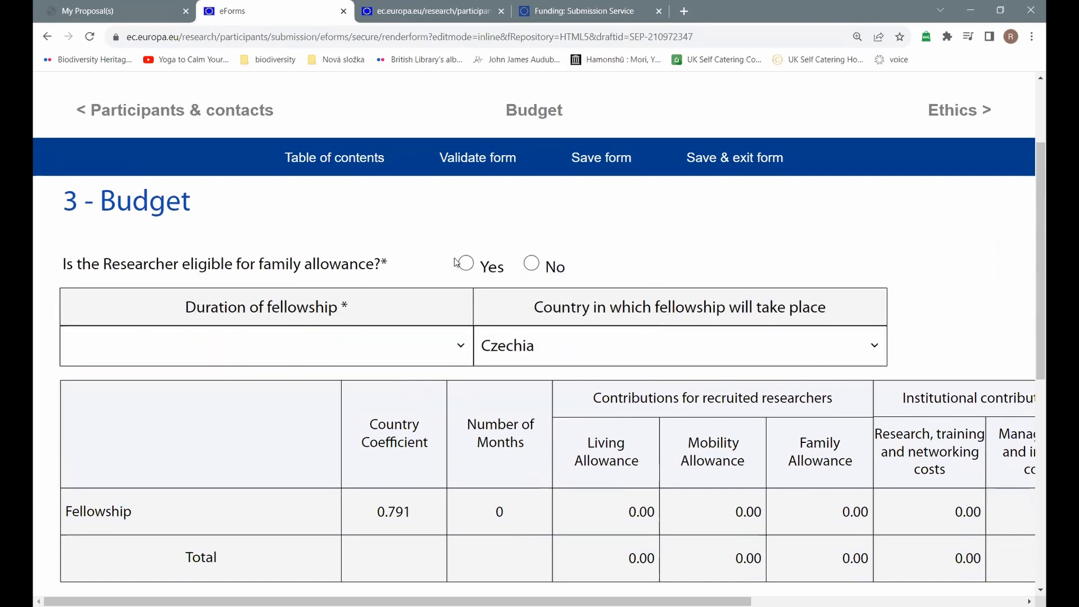
left_click(466, 263)
left_click(460, 347)
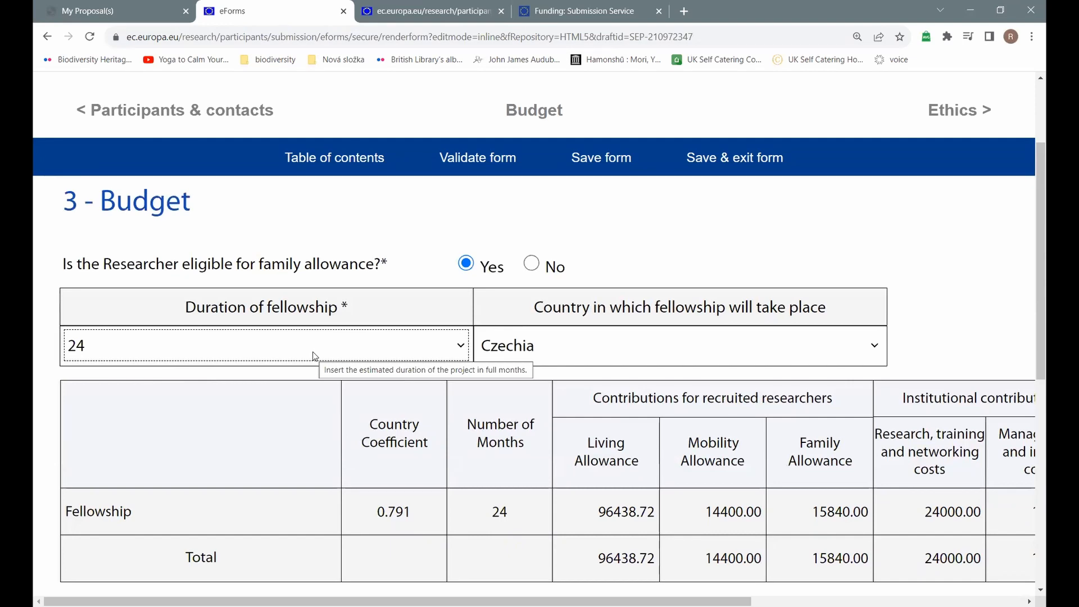
Step: Choose the Netherlands as the fellowship country, bringing the budget total to 203464.32
left_click(730, 345)
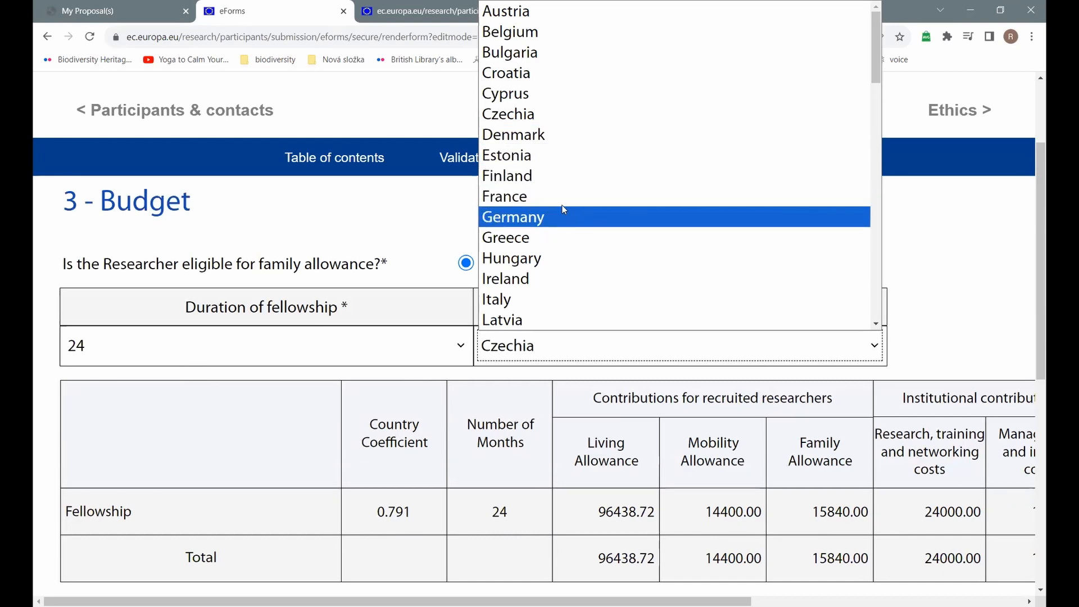
scroll(551, 209, "down", 2)
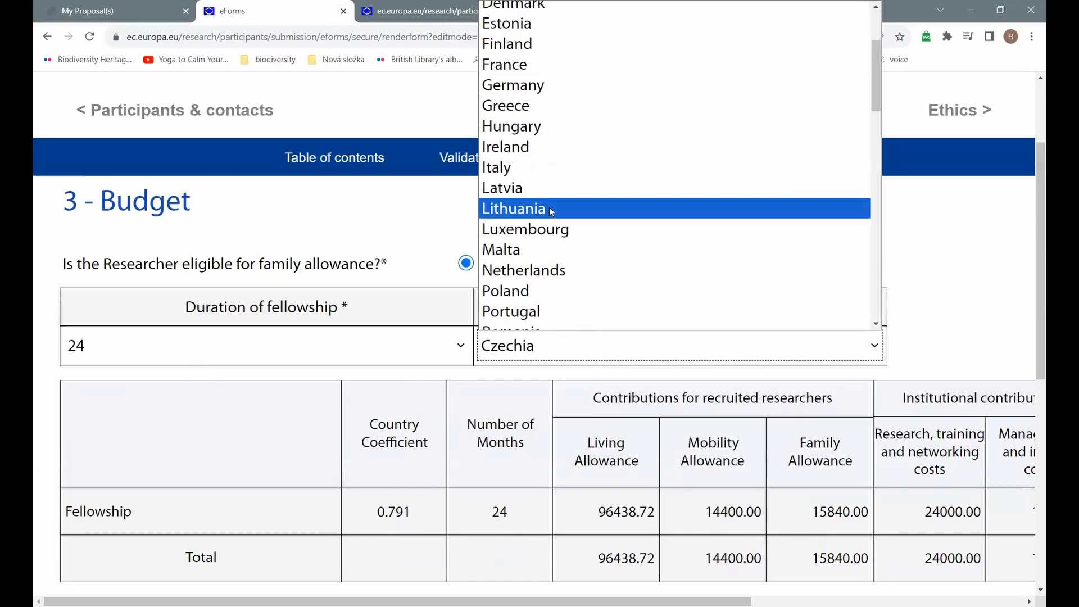
left_click(556, 266)
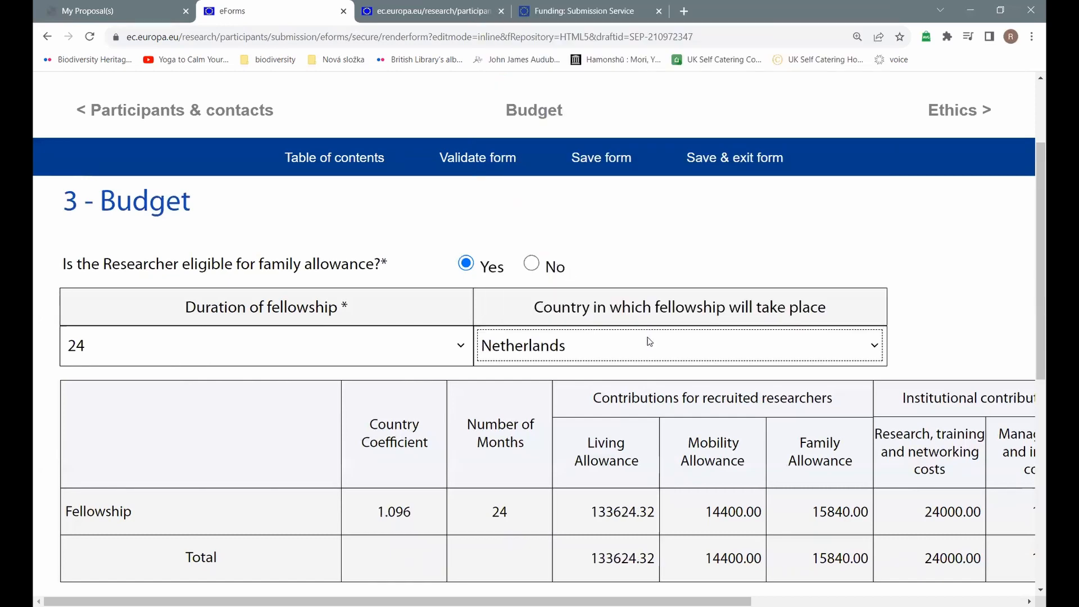
scroll(609, 398, "down", 1)
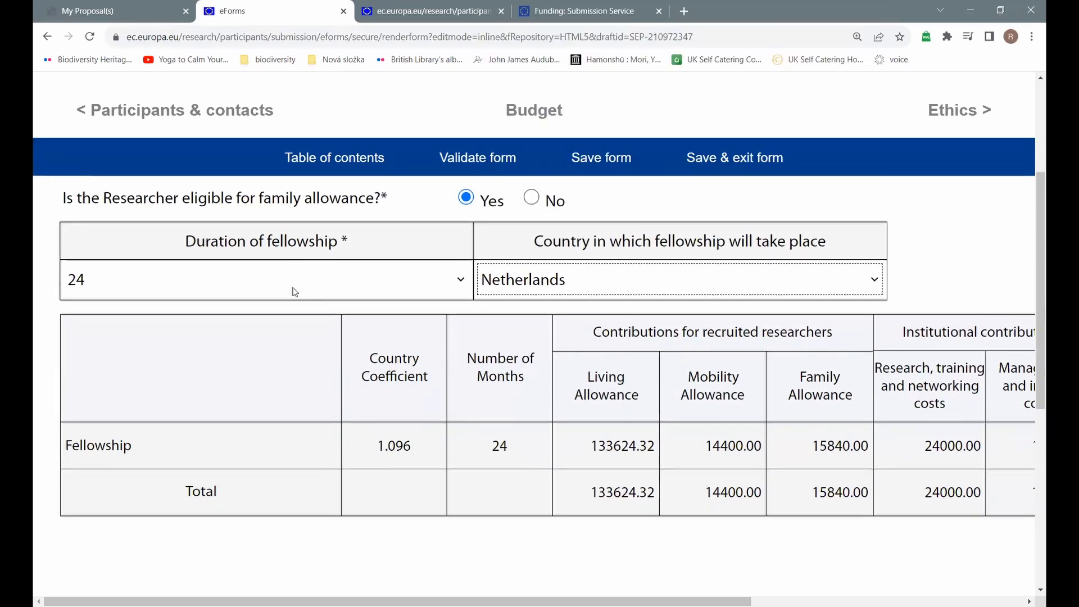
scroll(389, 349, "up", 1)
scroll(390, 349, "up", 1)
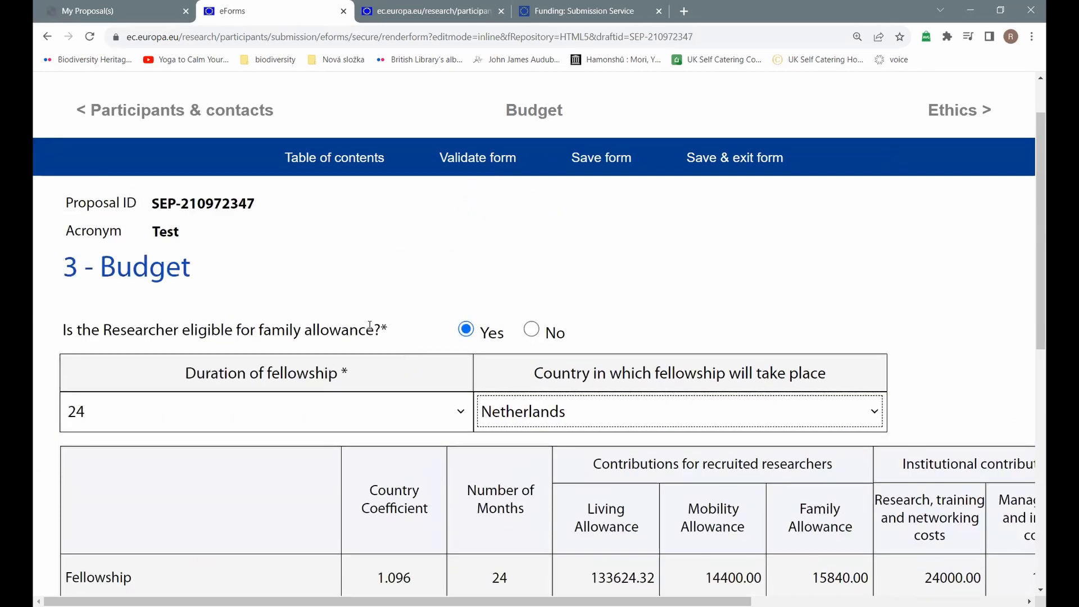
scroll(549, 396, "down", 2)
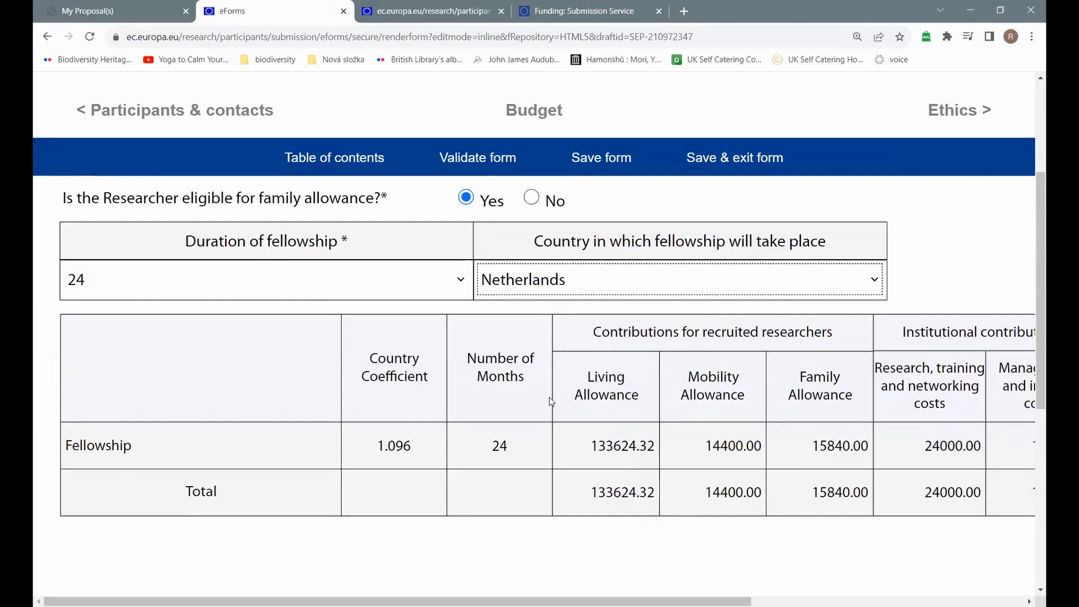
scroll(534, 394, "right", 5)
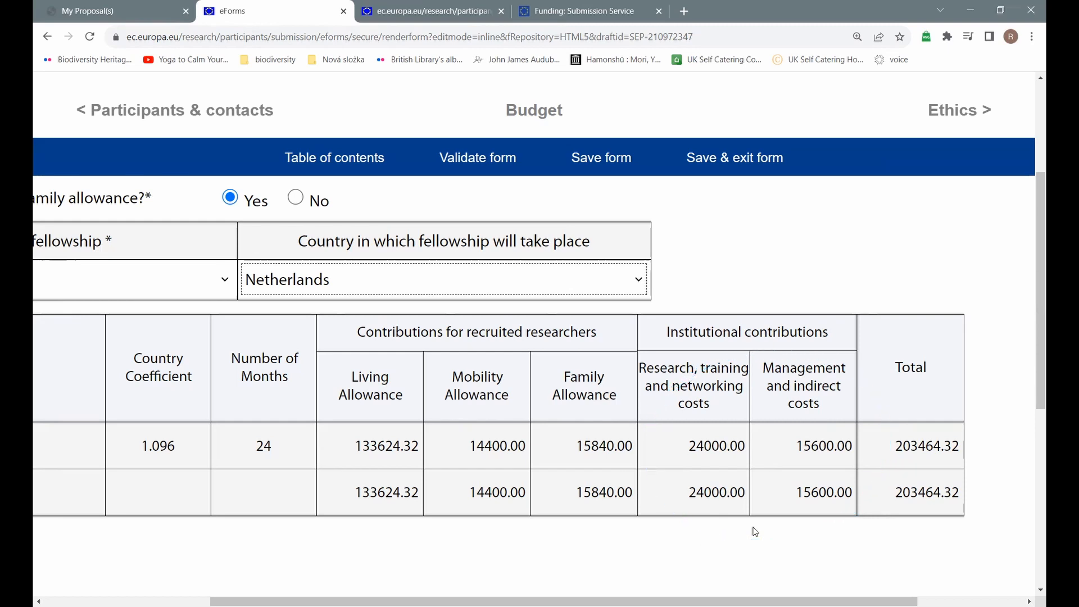
Step: Return to the Part A table of contents and validate the forms
scroll(756, 532, "up", 3)
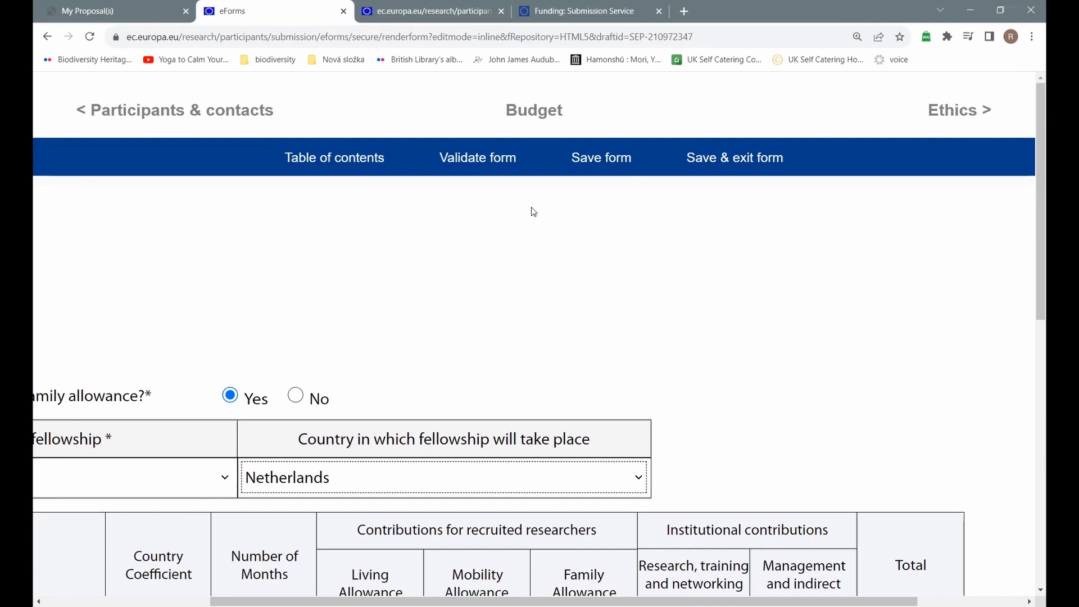
left_click(353, 159)
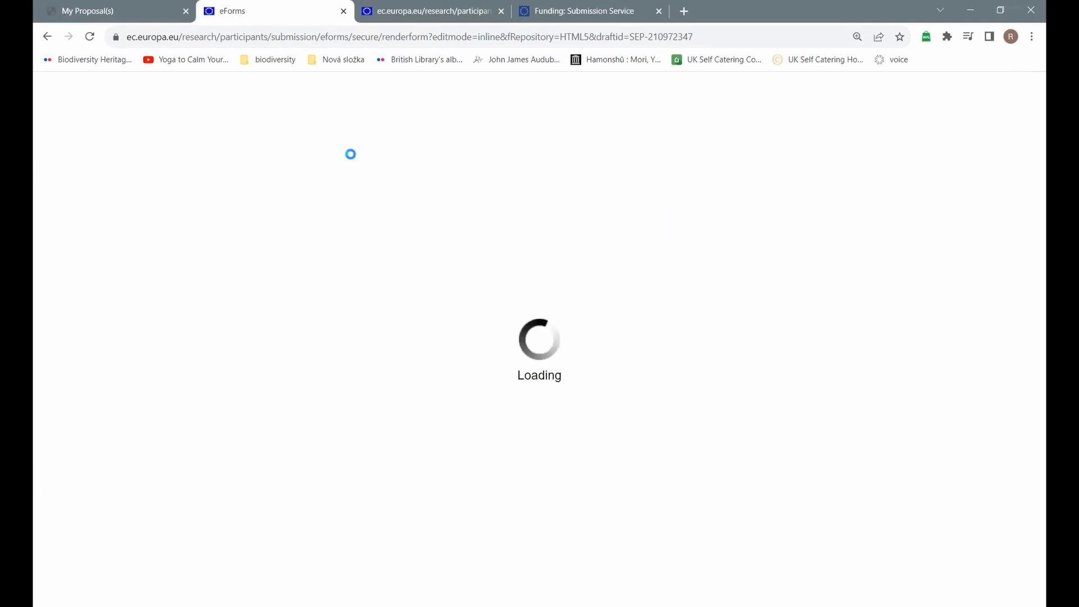
scroll(515, 378, "down", 10)
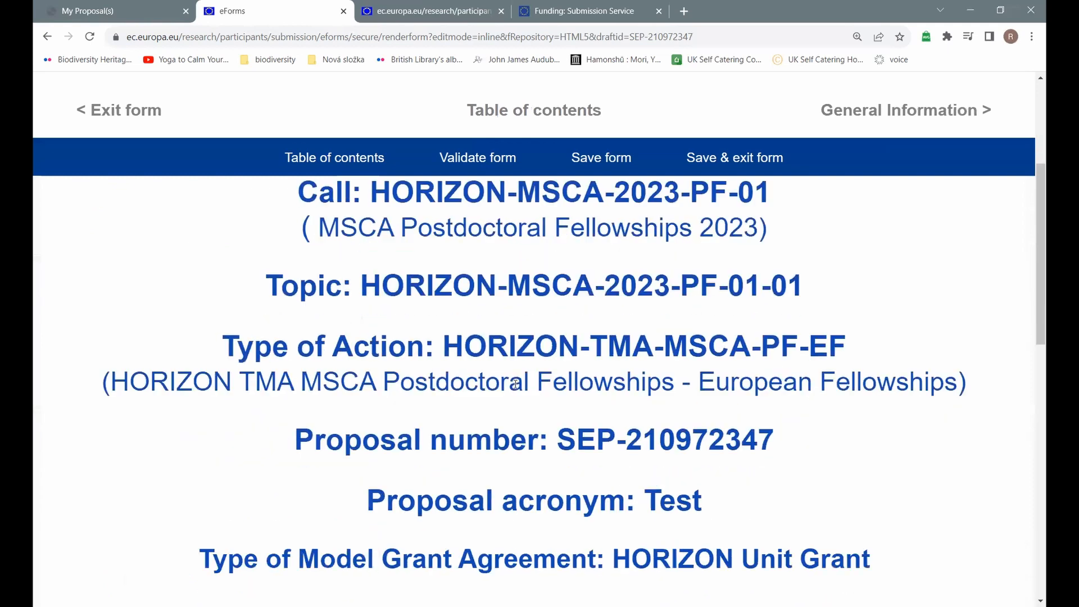
scroll(517, 390, "up", 4)
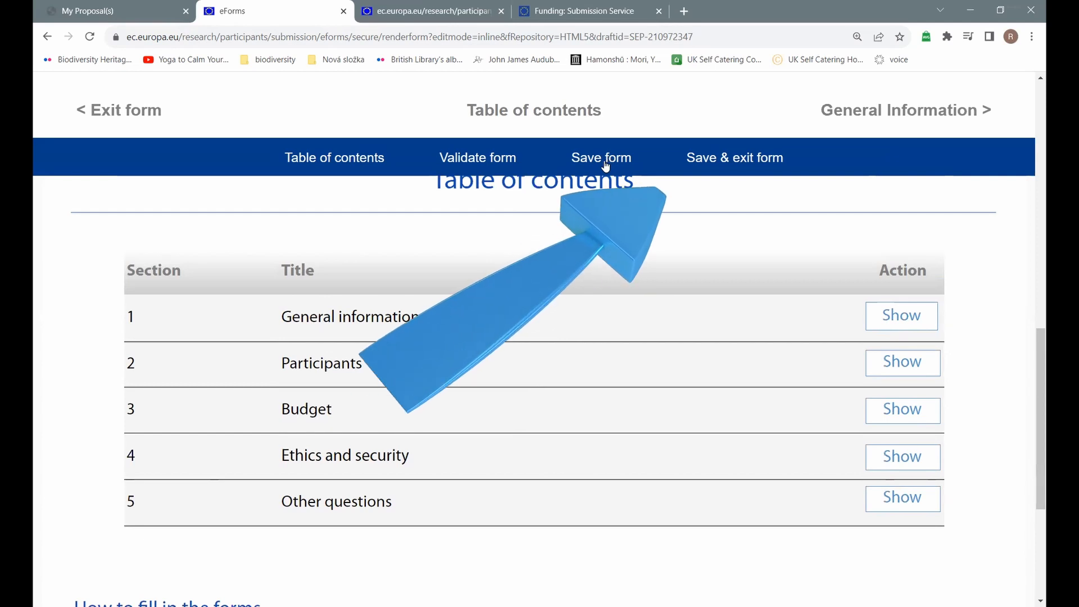
left_click(497, 158)
scroll(561, 311, "down", 5)
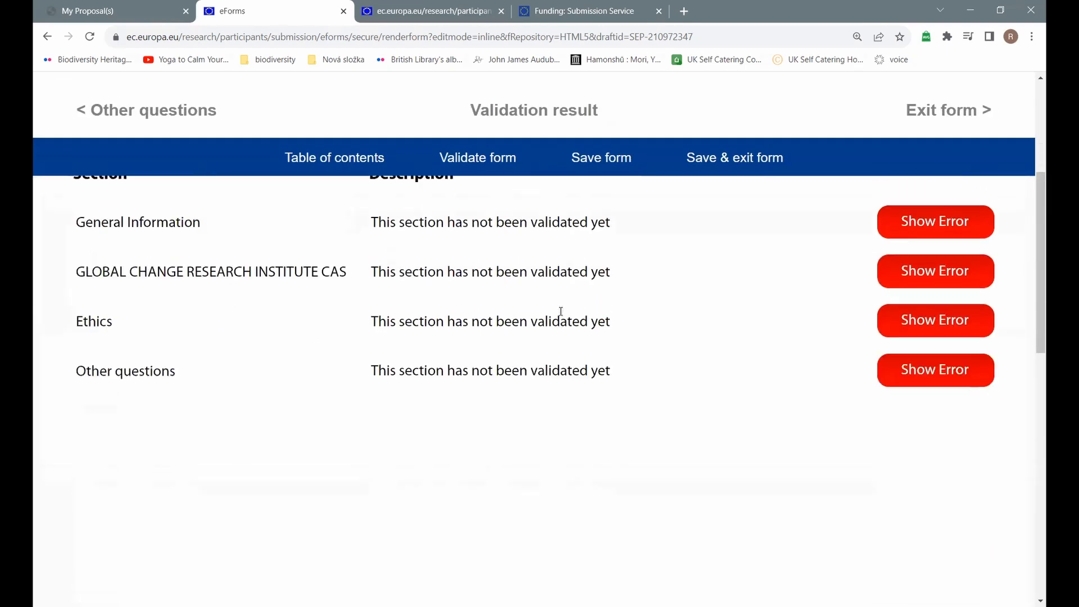
scroll(561, 310, "up", 5)
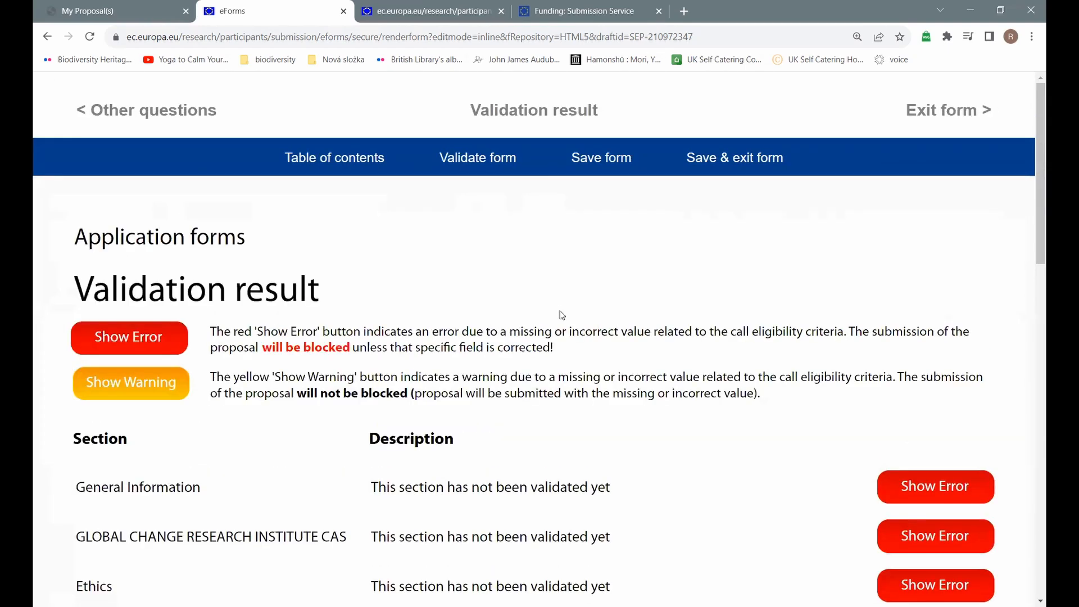
Step: Save the Part A forms and exit the eForm, confirming with OK
left_click(588, 160)
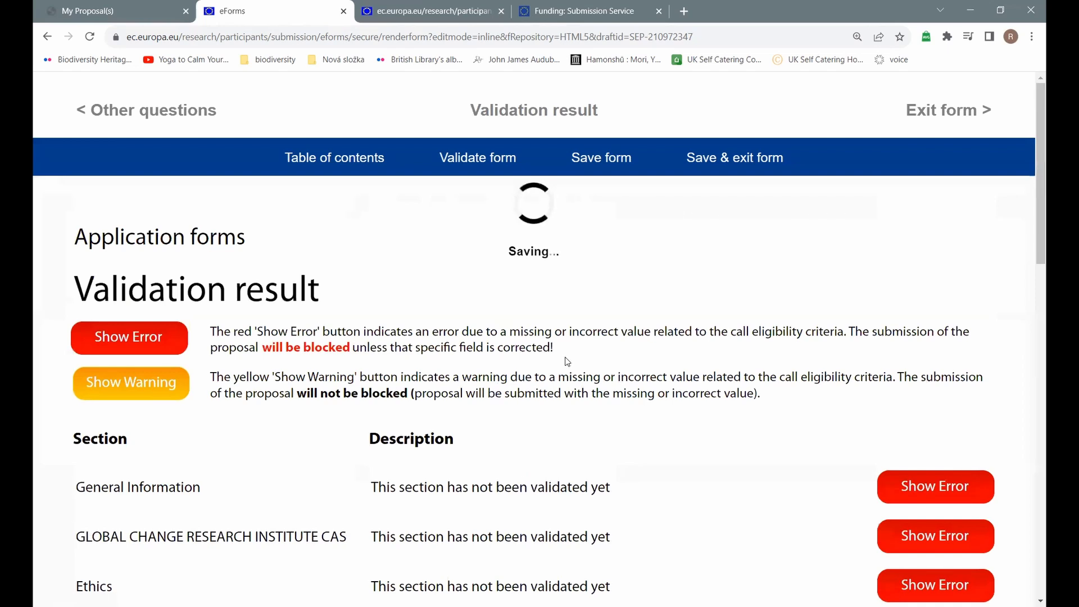
left_click(938, 114)
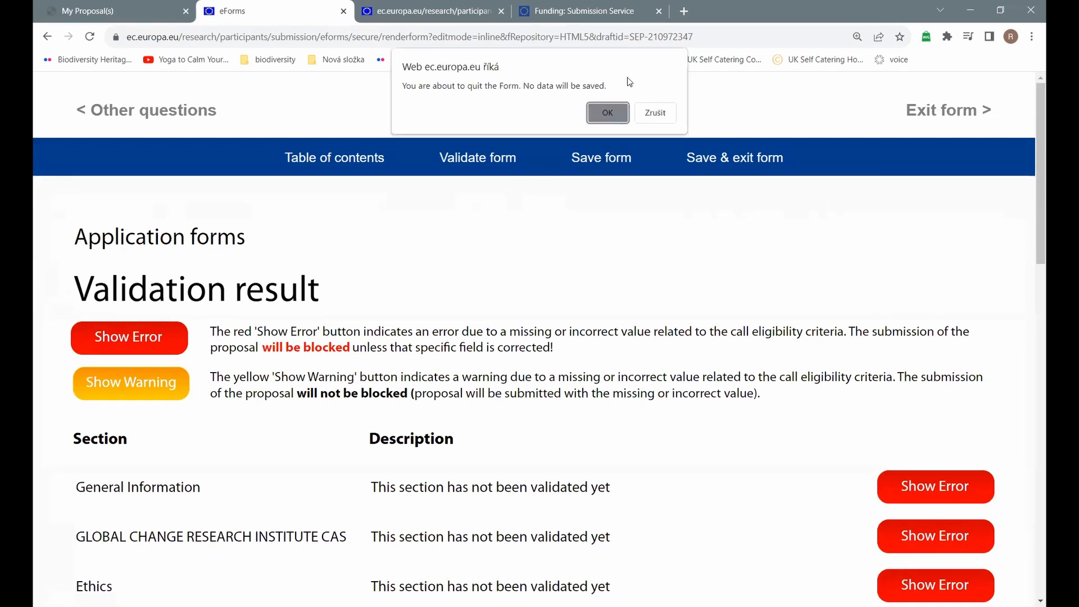
left_click(608, 112)
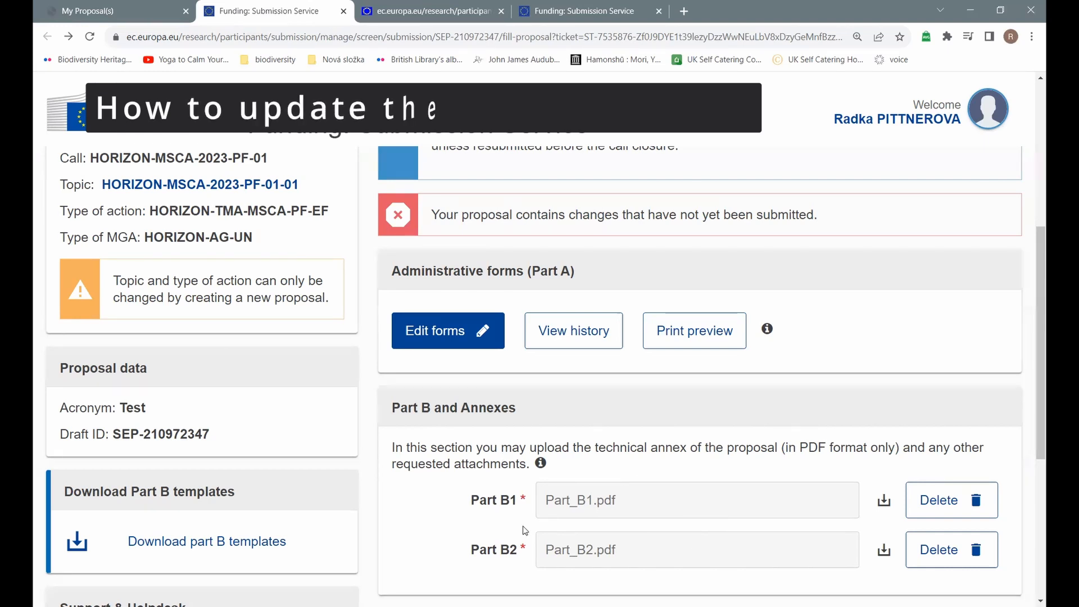
Step: Delete the old Part B1 and upload Part_B1.pdf, dismissing the 13-of-10-page warning
scroll(663, 543, "down", 1)
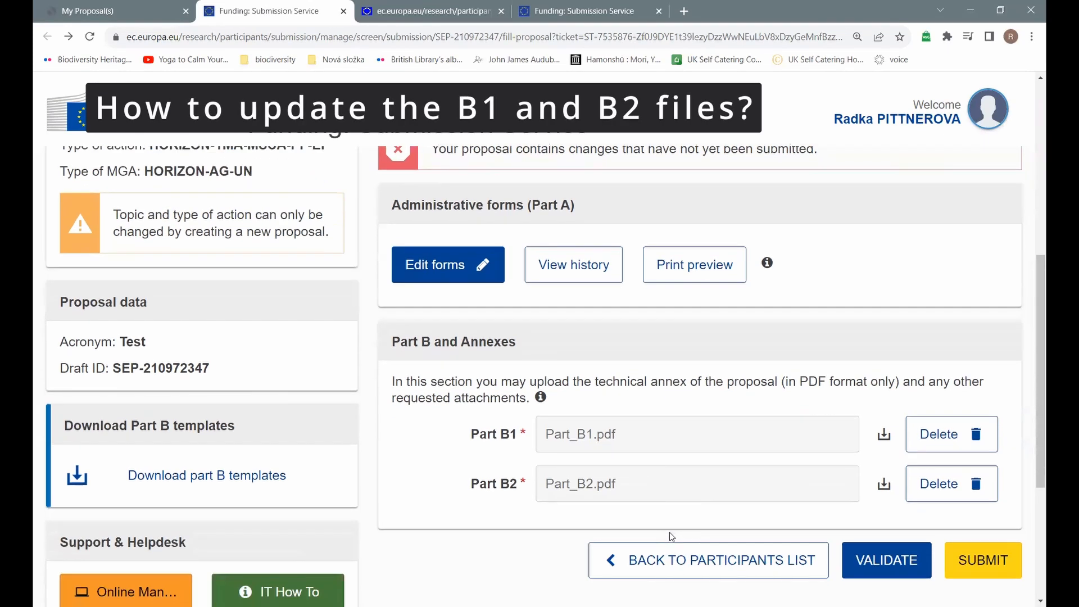
left_click(947, 444)
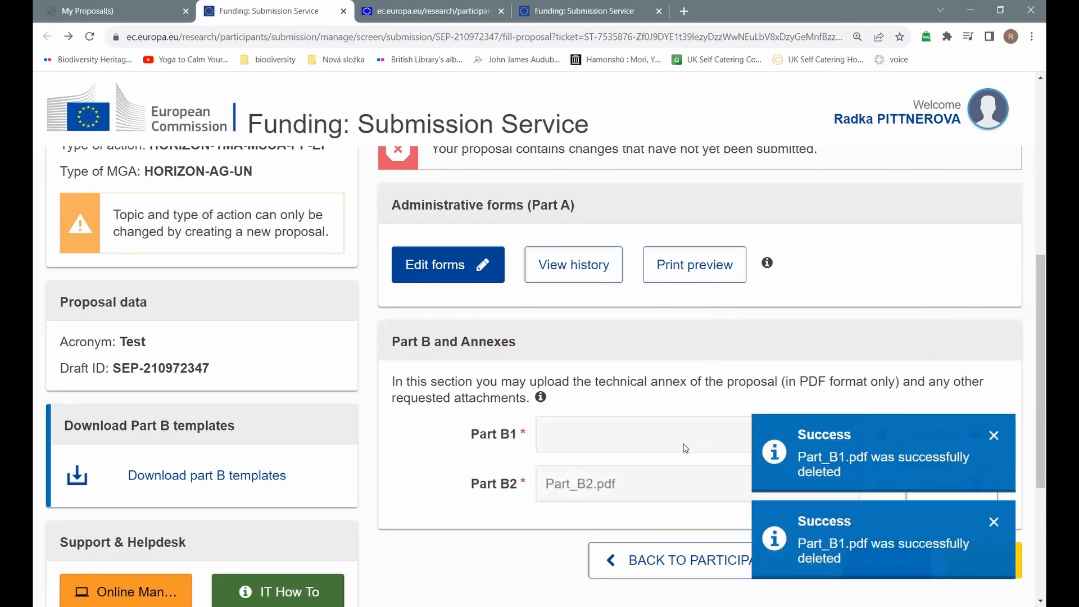
left_click(992, 435)
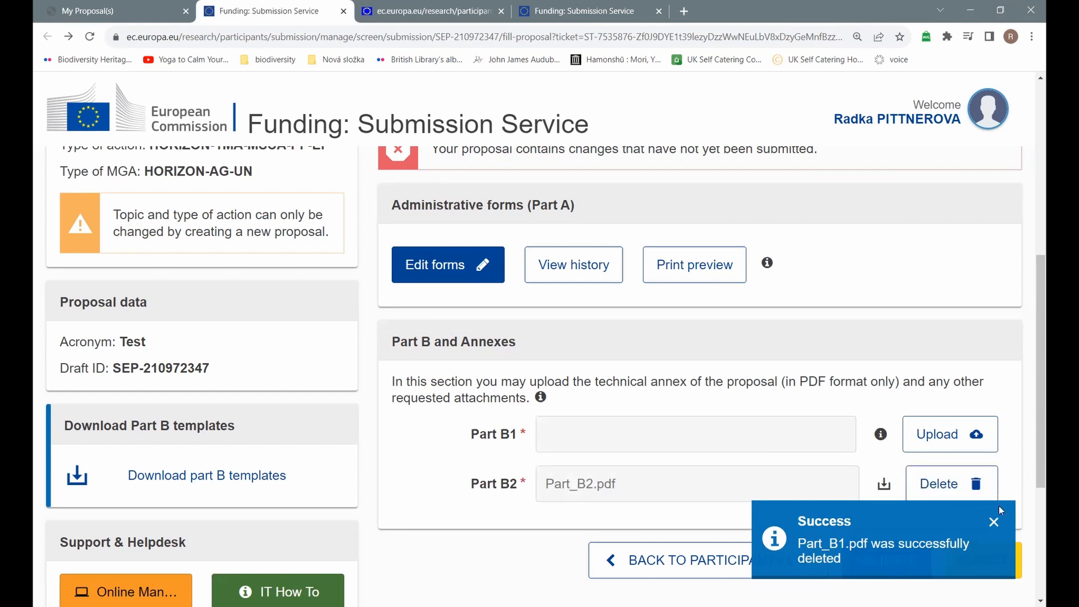
left_click(994, 521)
left_click(923, 434)
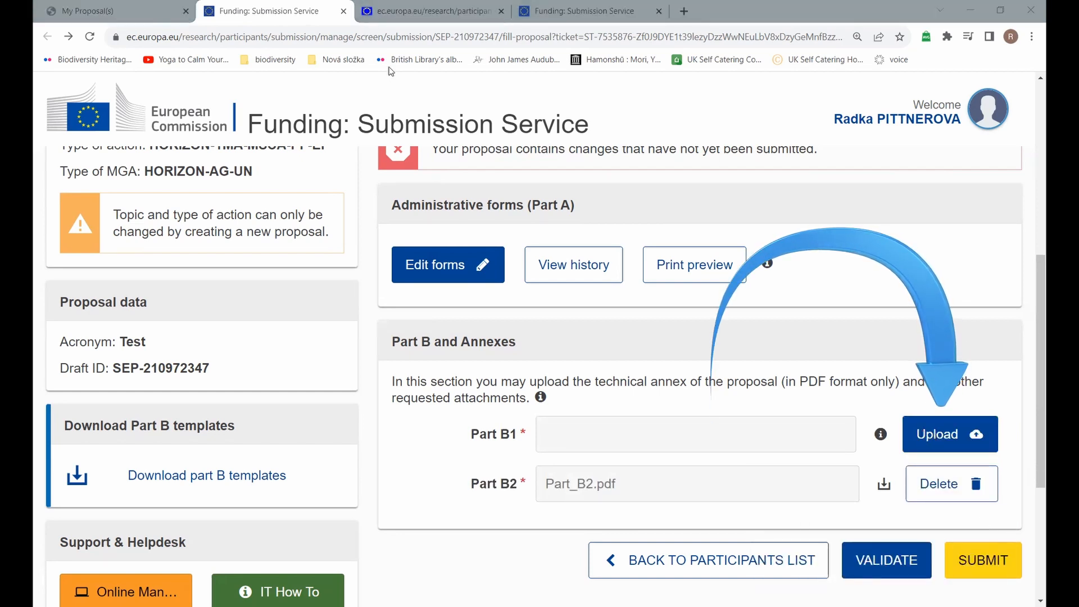
left_click(590, 285)
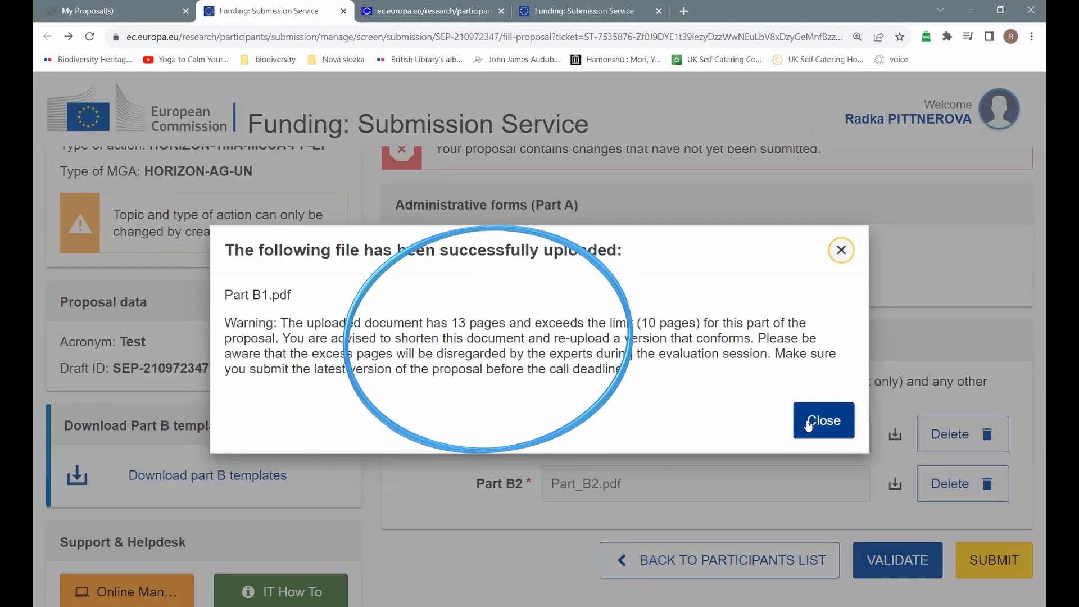
left_click(809, 421)
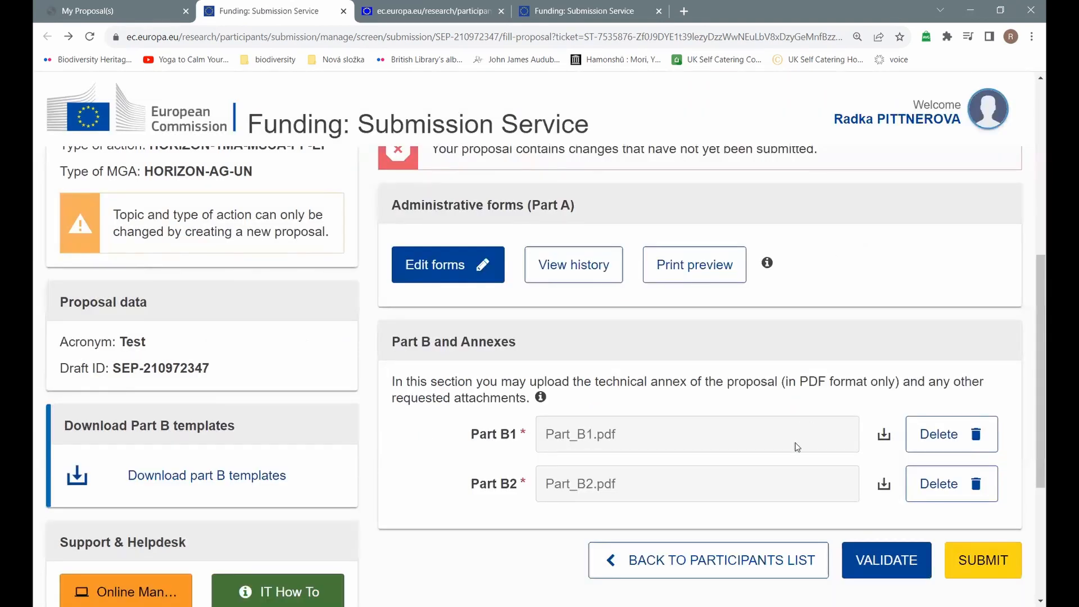
Step: Delete the attached Part B2 file and choose Part_B2.pdf as its replacement
left_click(905, 487)
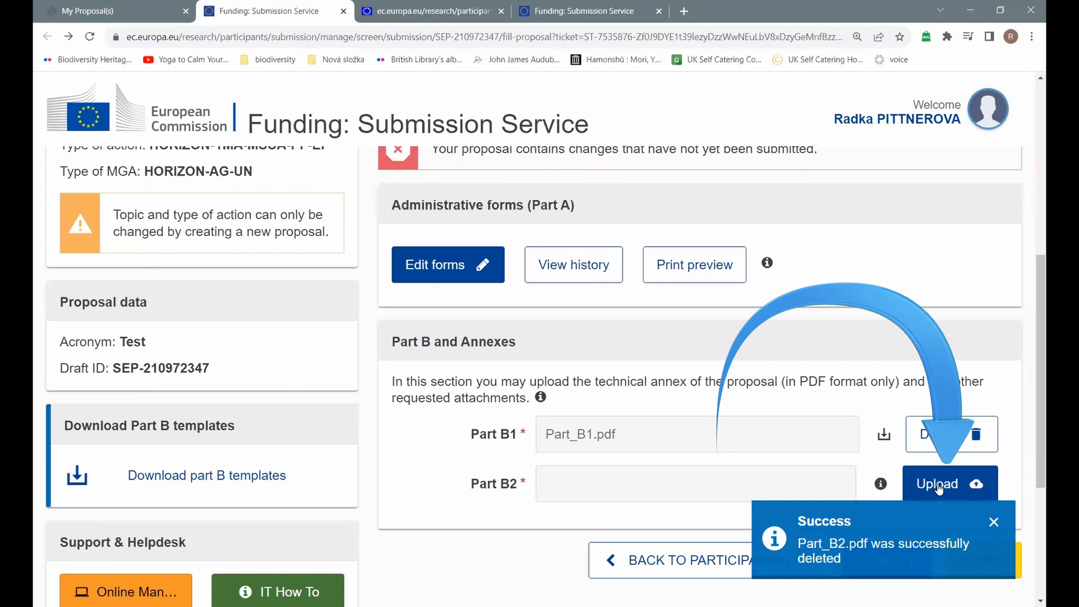
left_click(934, 481)
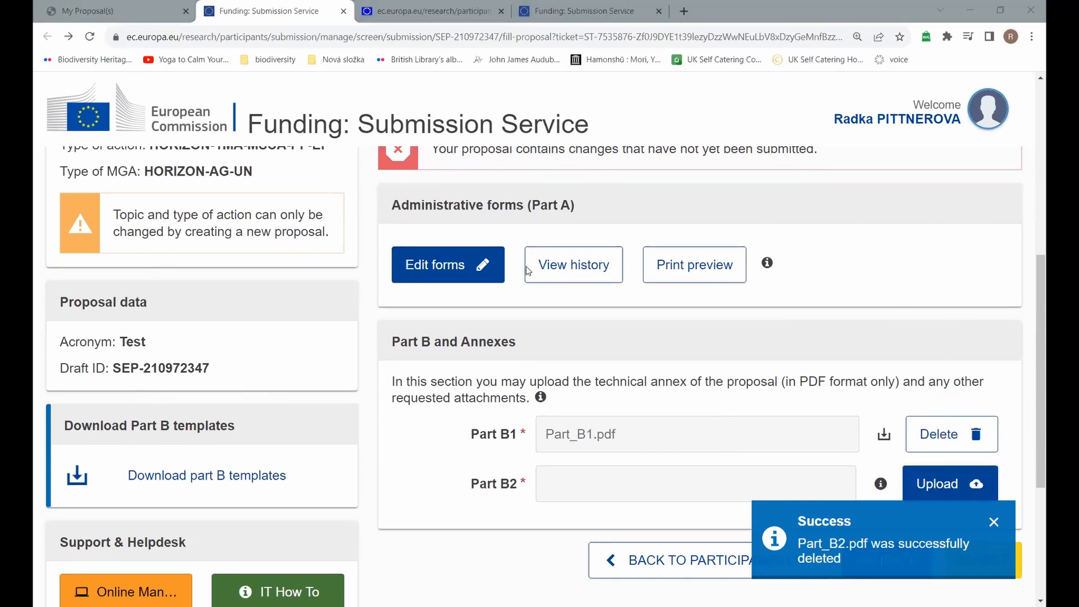
left_click(739, 504)
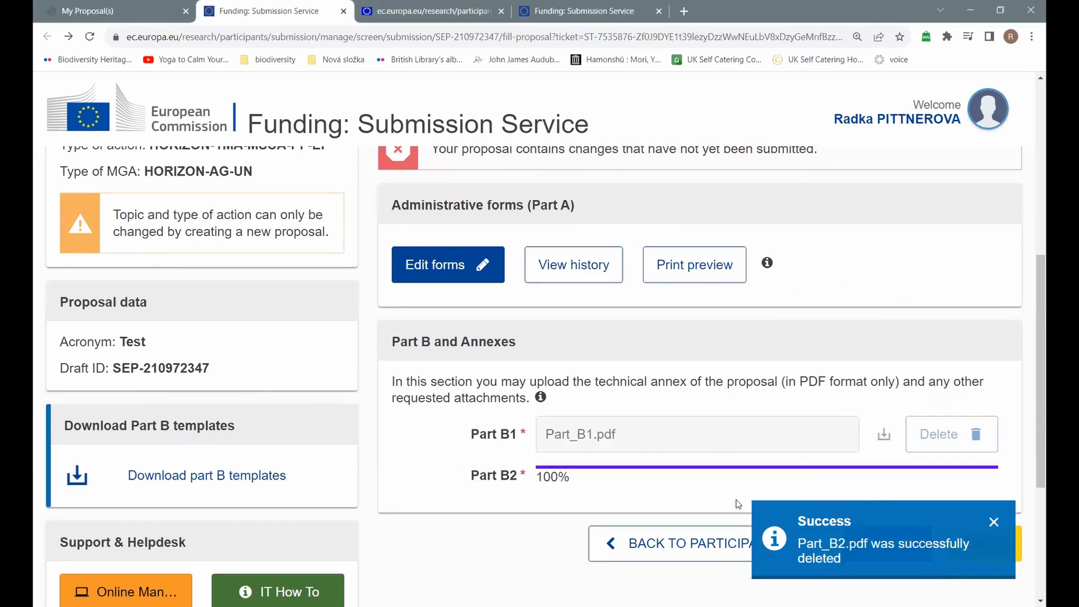
left_click(994, 523)
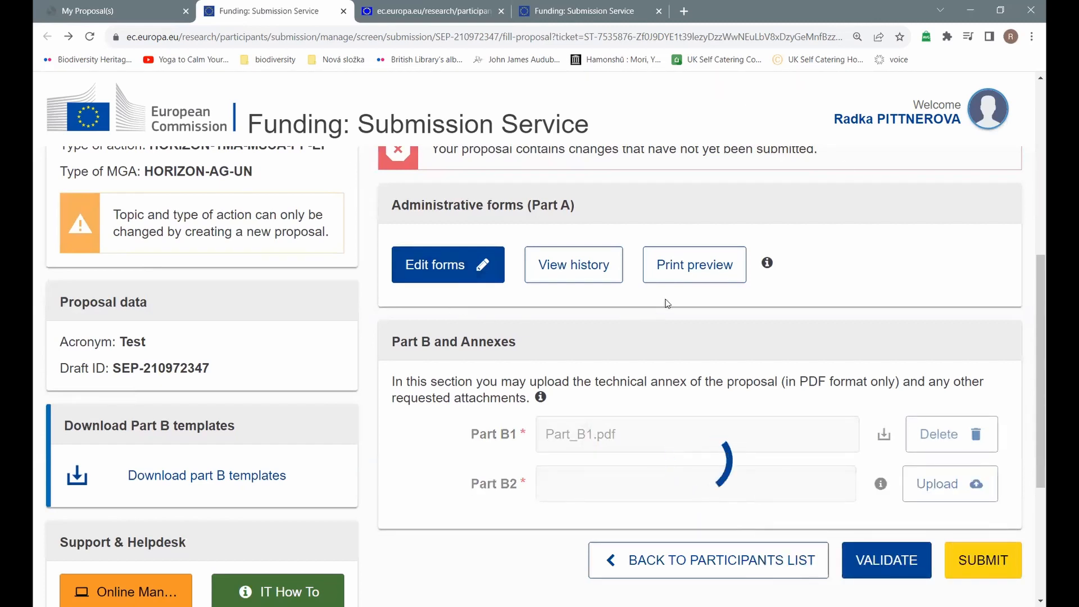
left_click(978, 566)
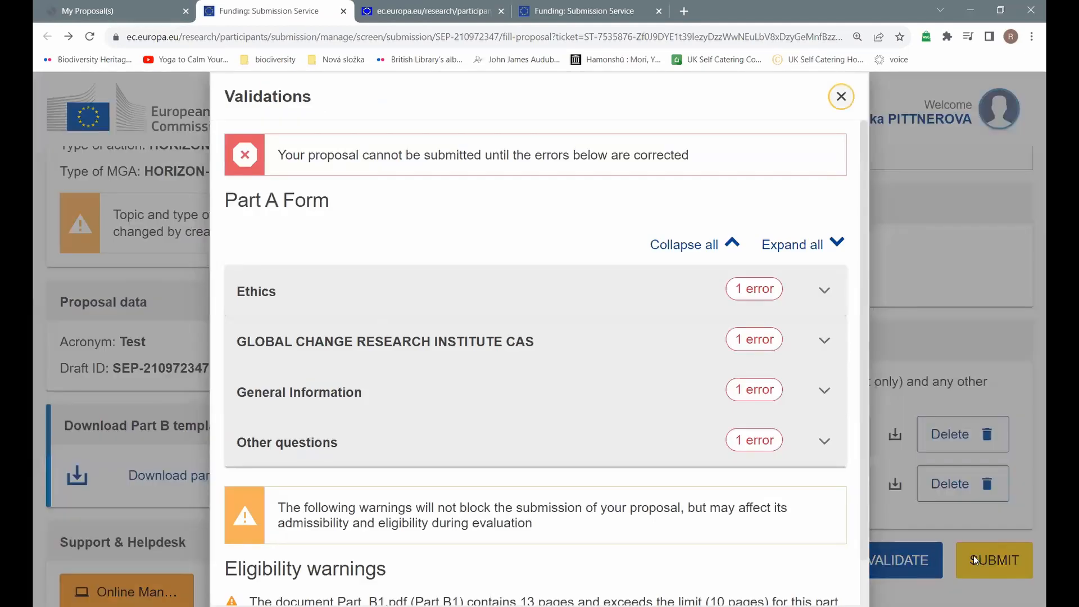
scroll(402, 254, "down", 1)
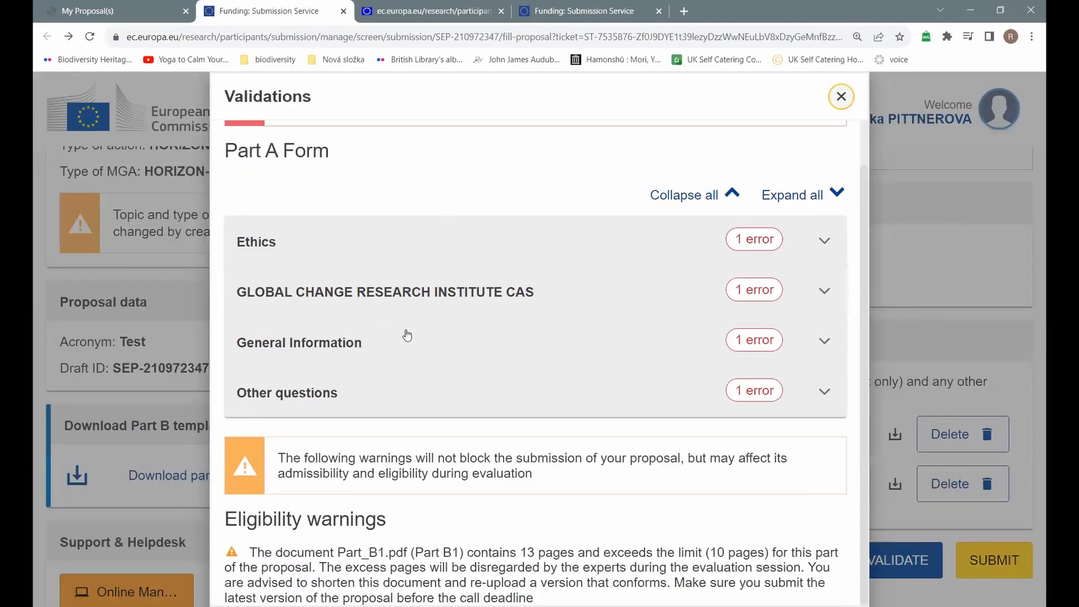
scroll(406, 336, "up", 1)
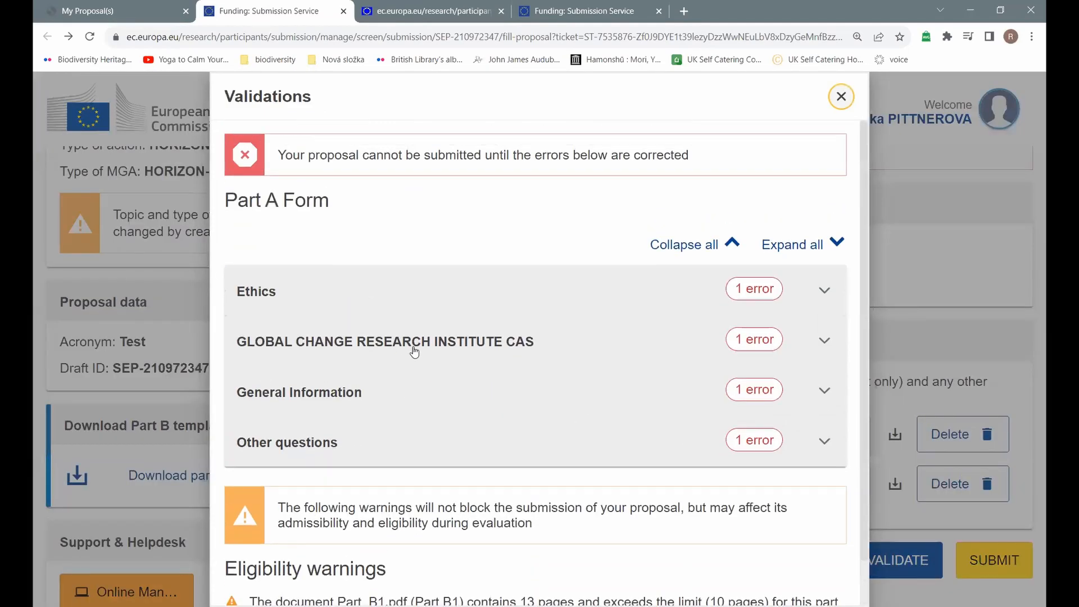
left_click(834, 95)
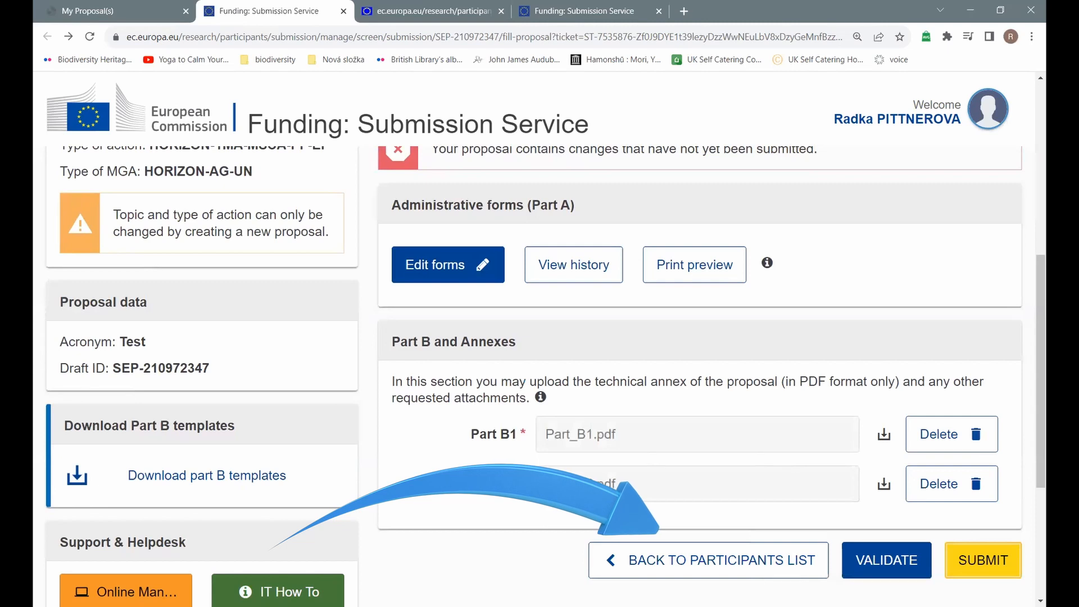
Step: Return from the Proposal forms page to the participants list via BACK TO PARTICIPANTS LIST
left_click(699, 574)
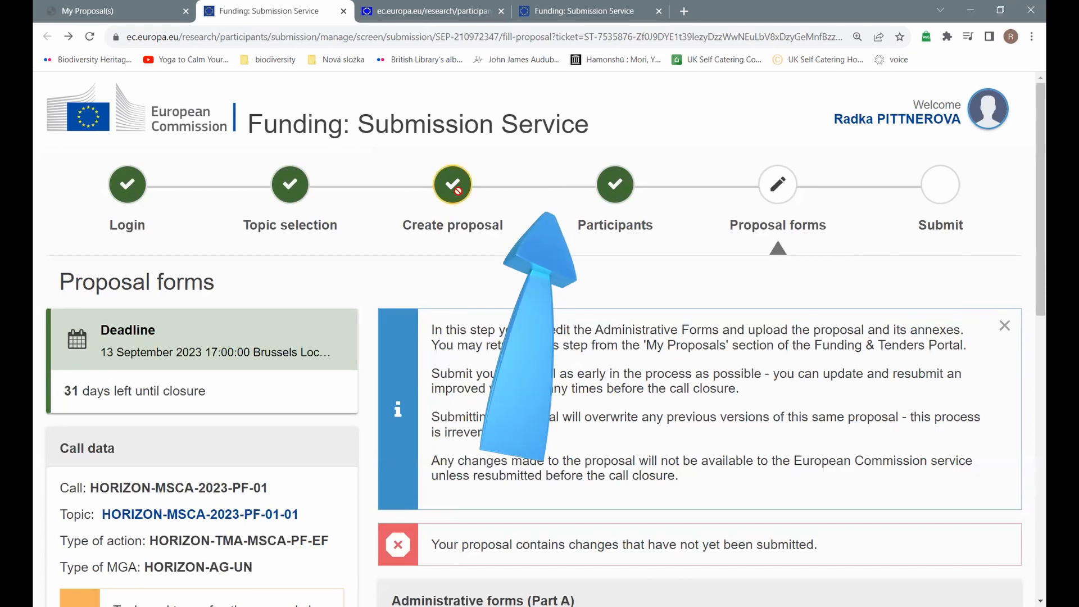
double_click(629, 190)
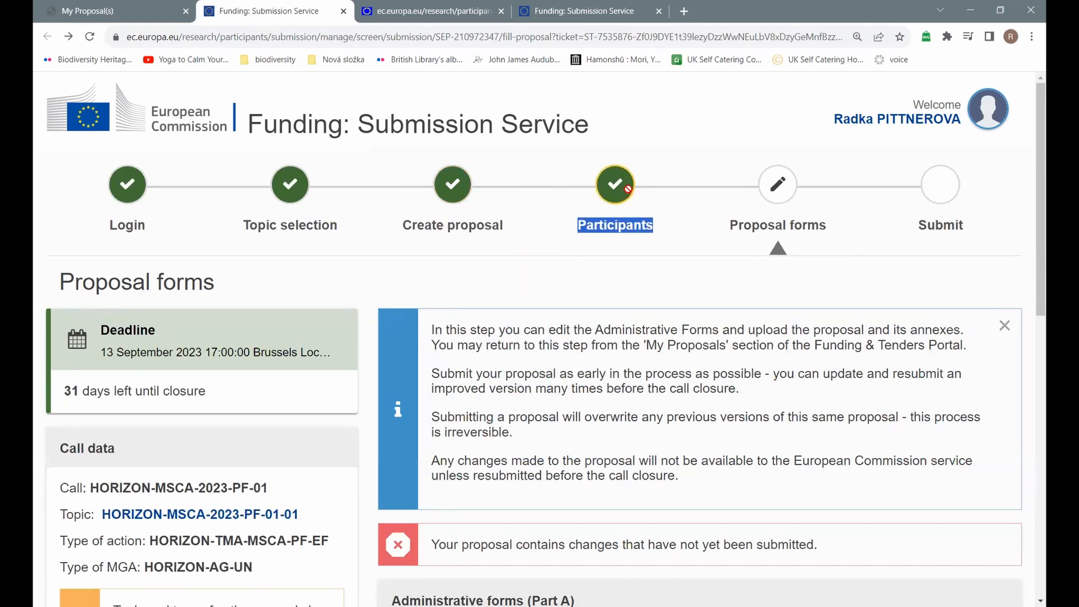
double_click(629, 190)
left_click(628, 190)
scroll(701, 344, "down", 10)
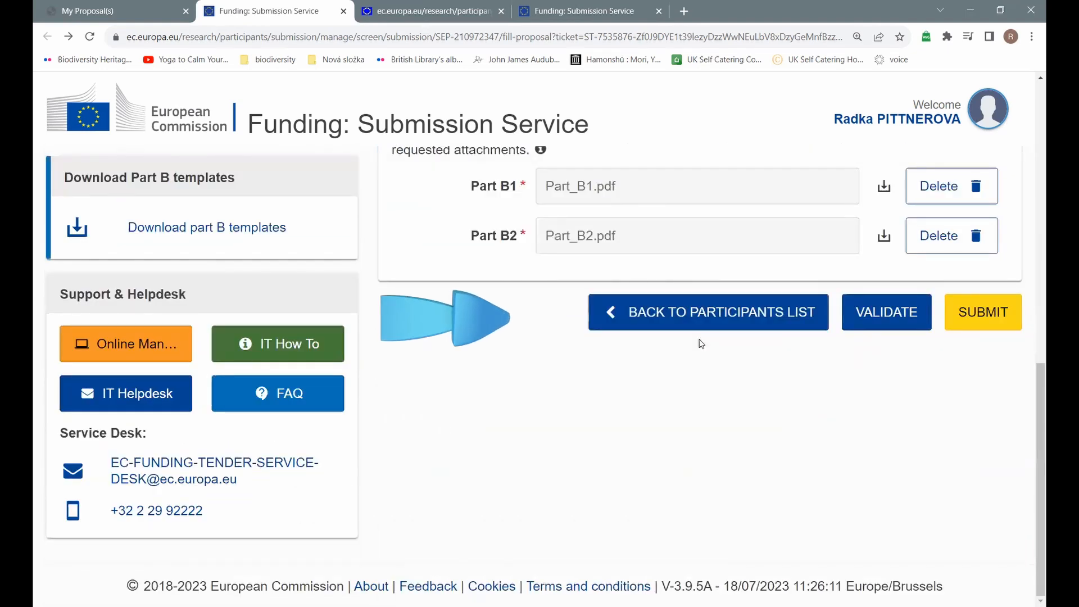
left_click(715, 326)
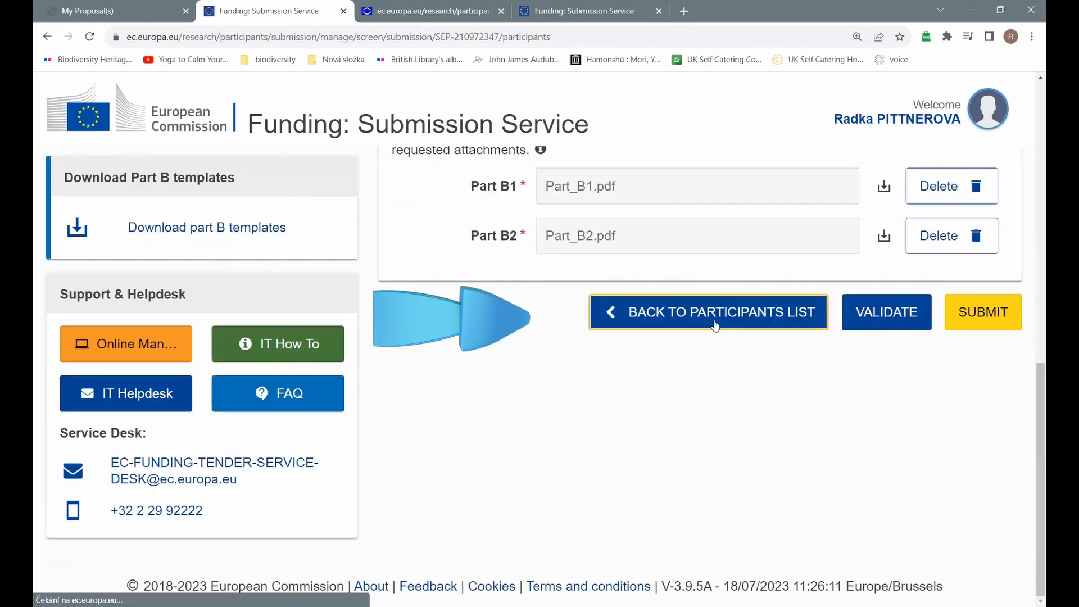
Step: Scroll to the applicant organisation's Contacts and start adding a new contact
scroll(715, 325, "down", 2)
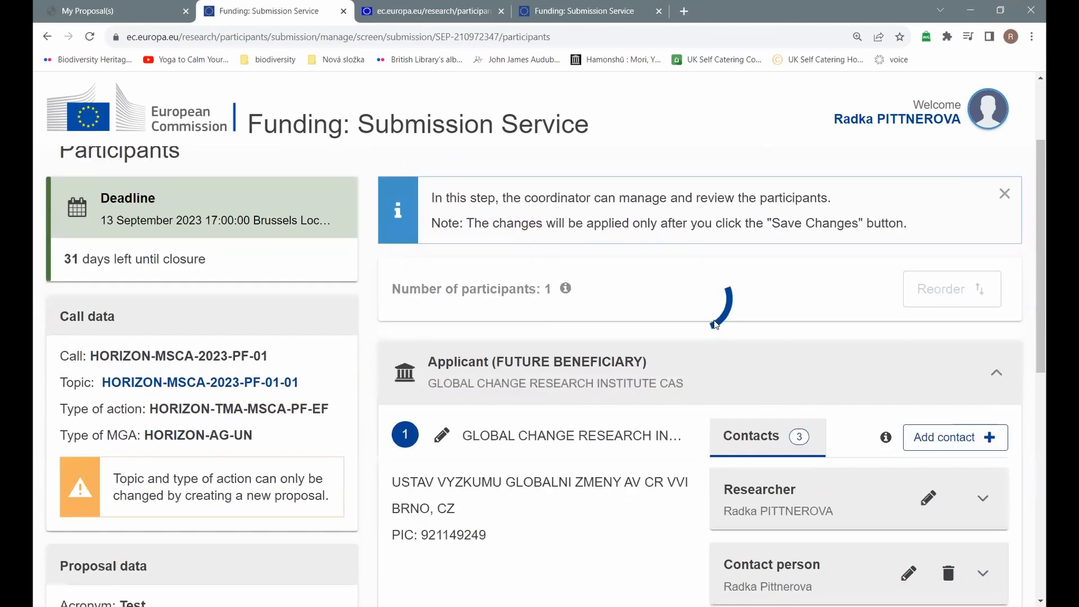
scroll(714, 320, "down", 2)
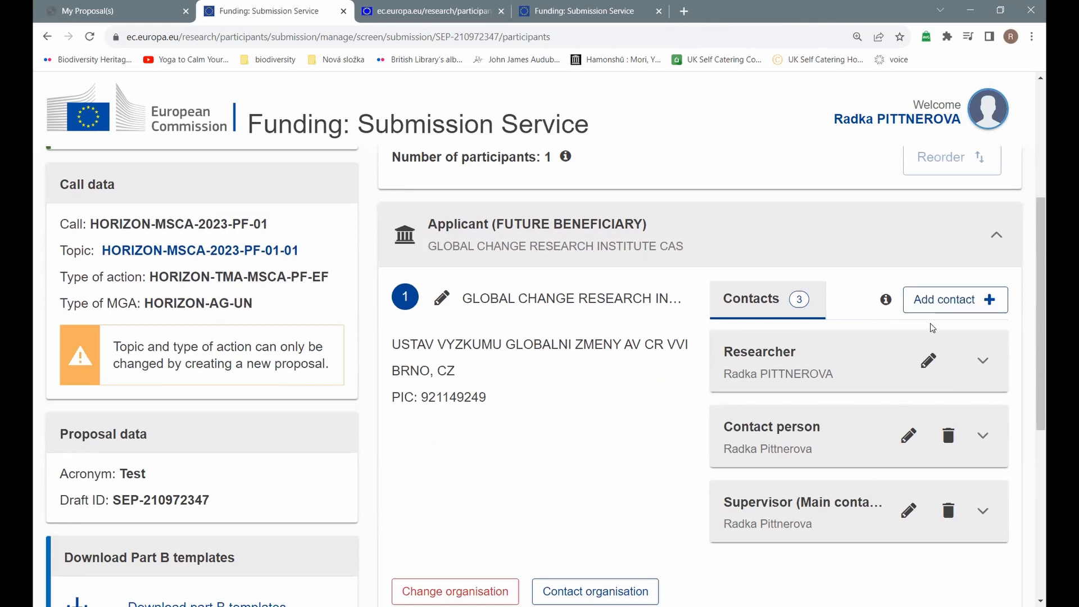
left_click(945, 299)
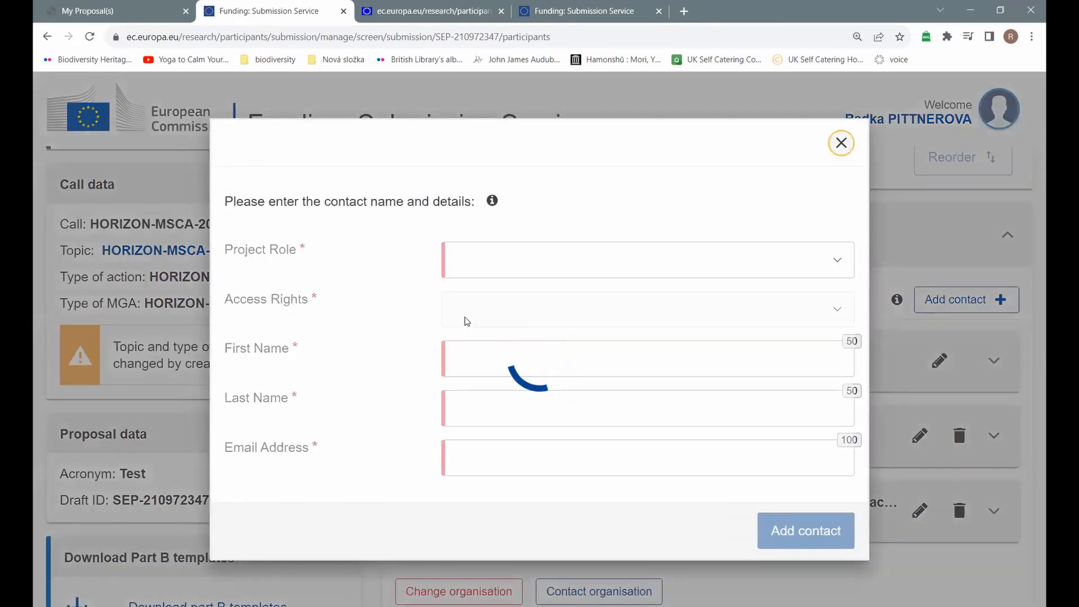
Step: Set the new contact's Project Role to Contact person and access to Team member (read-only)
left_click(837, 265)
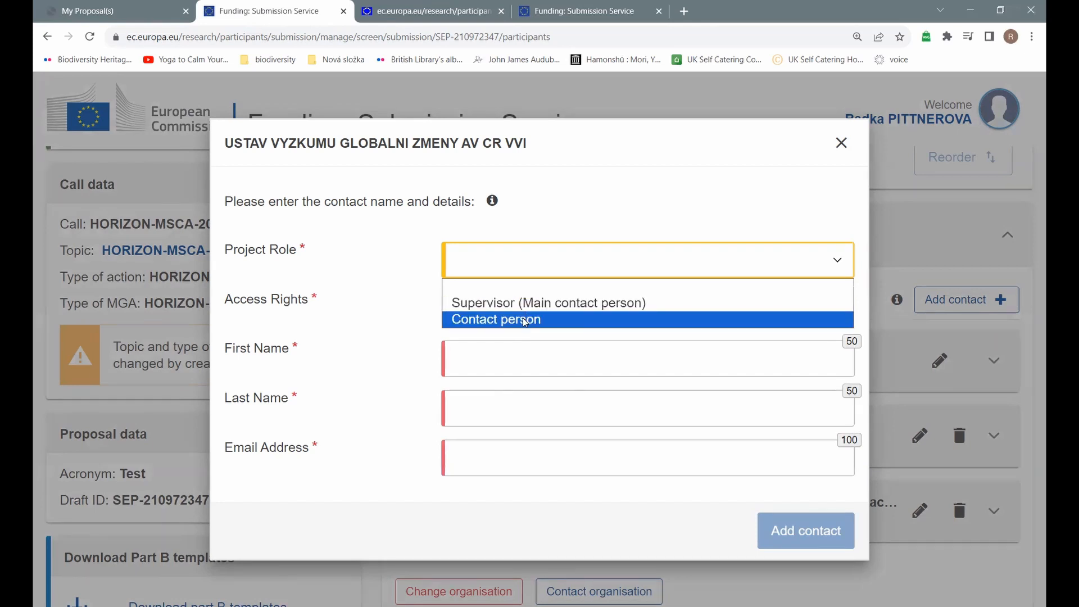
left_click(524, 320)
left_click(474, 308)
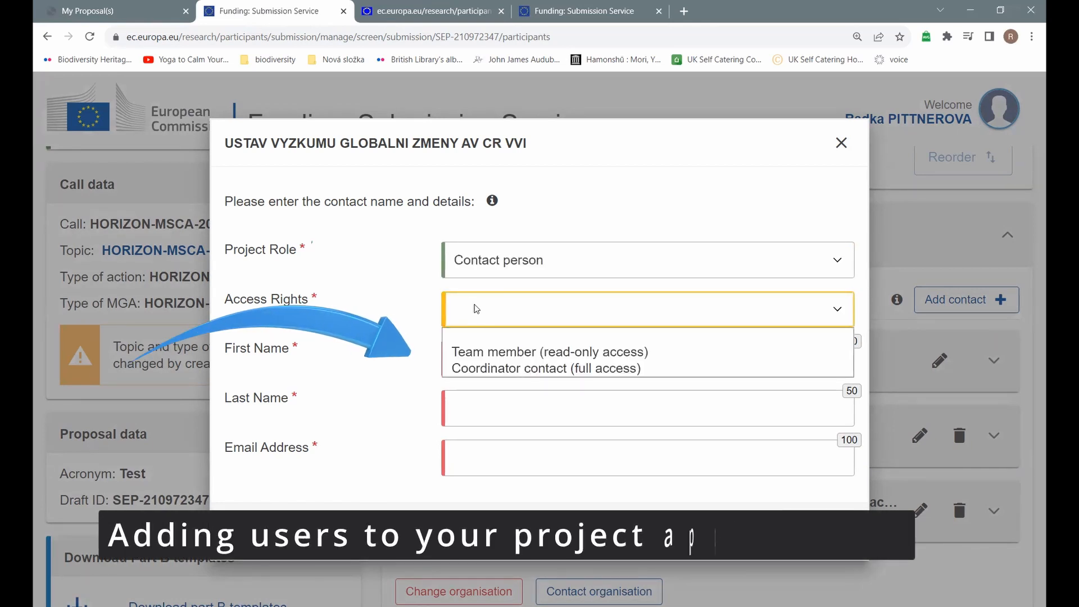
left_click(488, 353)
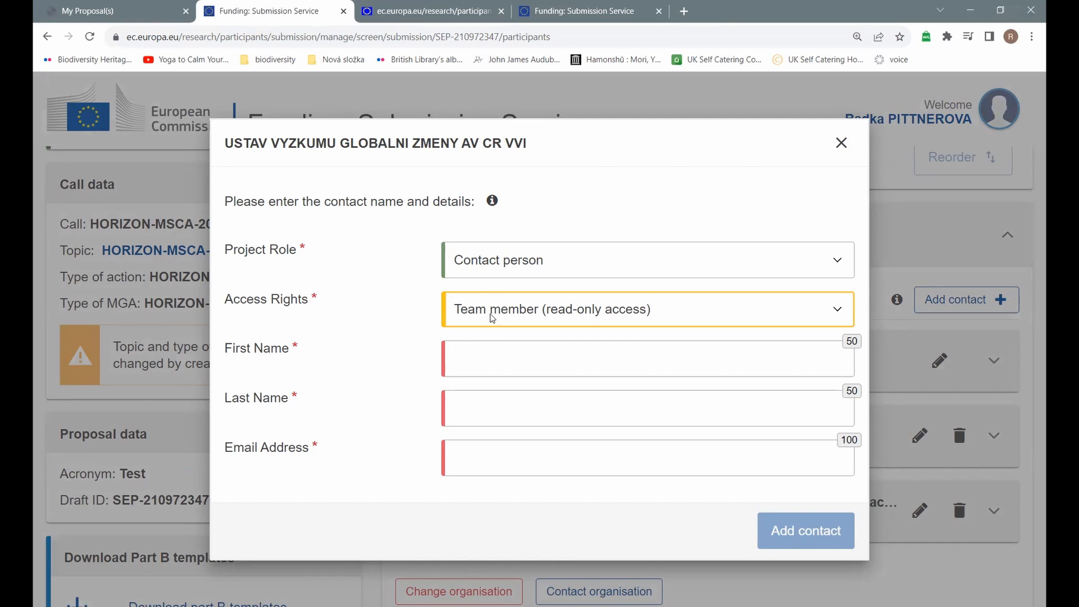
Step: Close the contact form without saving, then reopen the new contact form
left_click(506, 345)
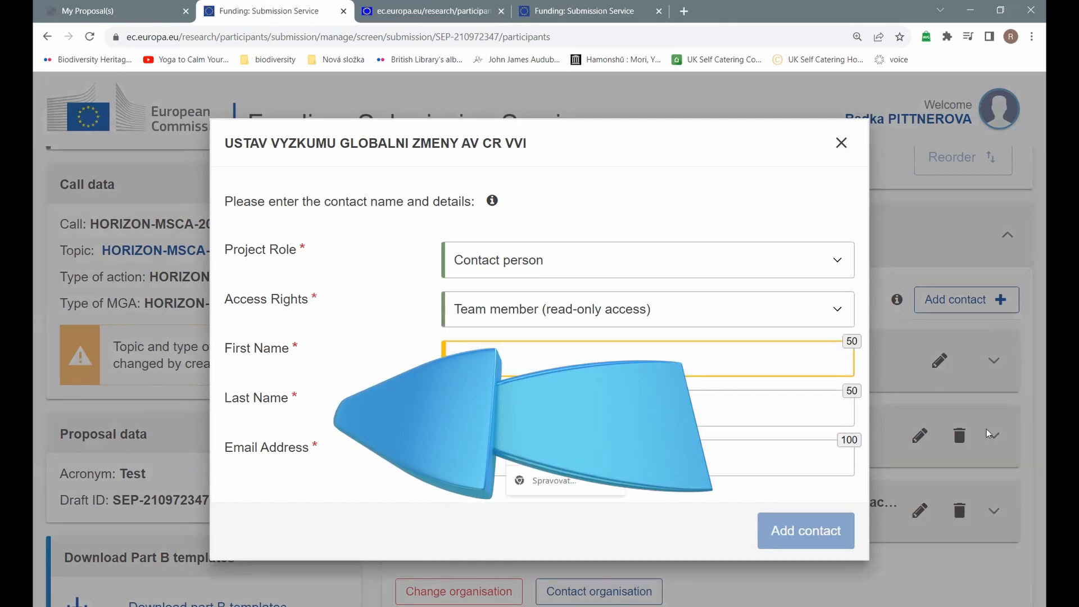
left_click(841, 144)
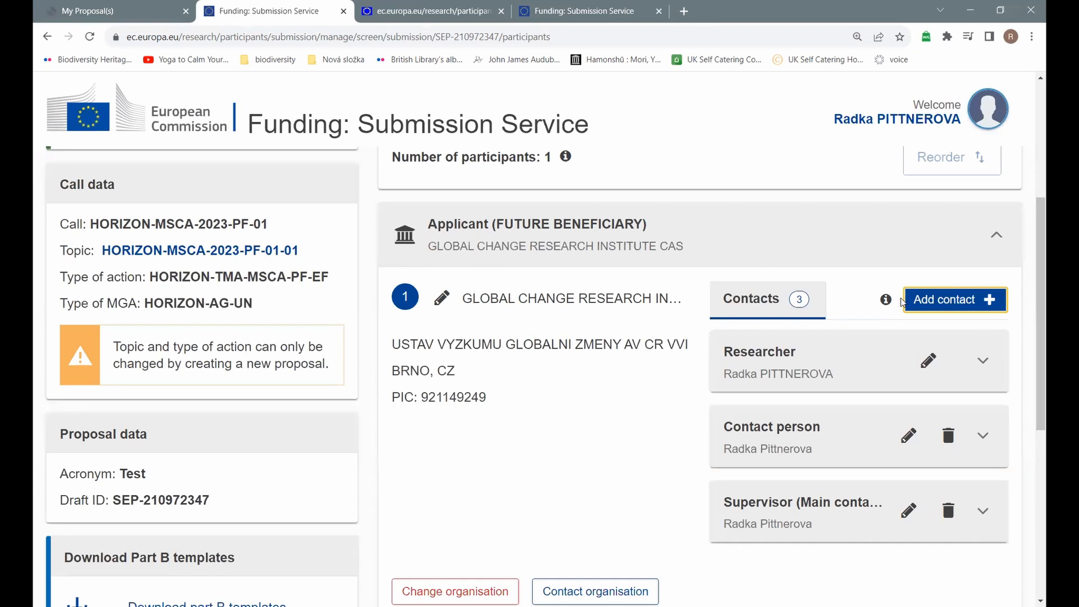
left_click(902, 302)
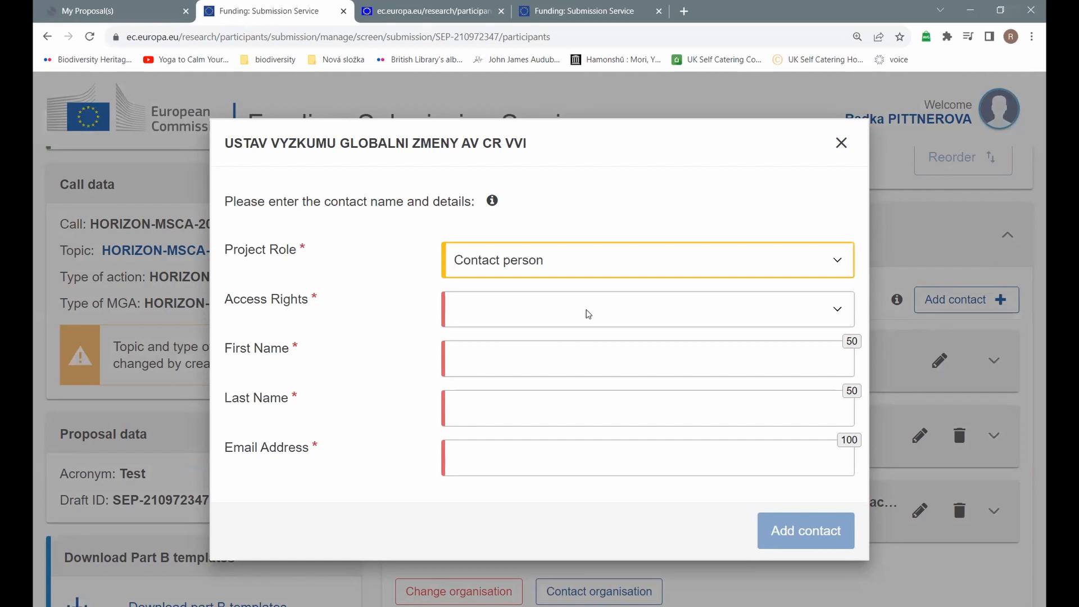
Step: Close the Add contact form without saving, keeping the applicant's three existing contacts
left_click(842, 144)
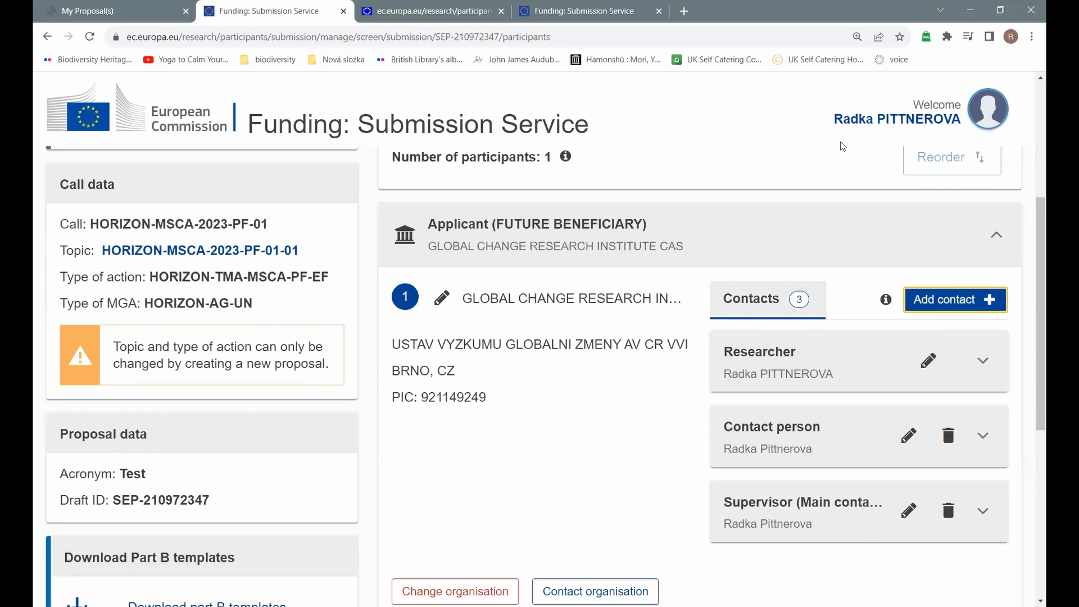
scroll(834, 182, "down", 3)
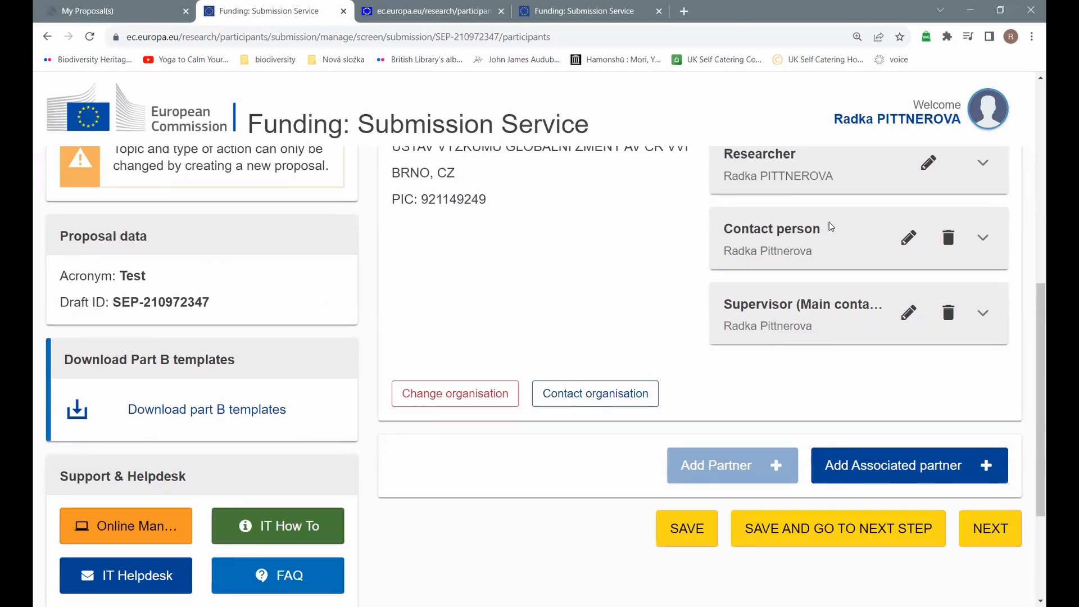